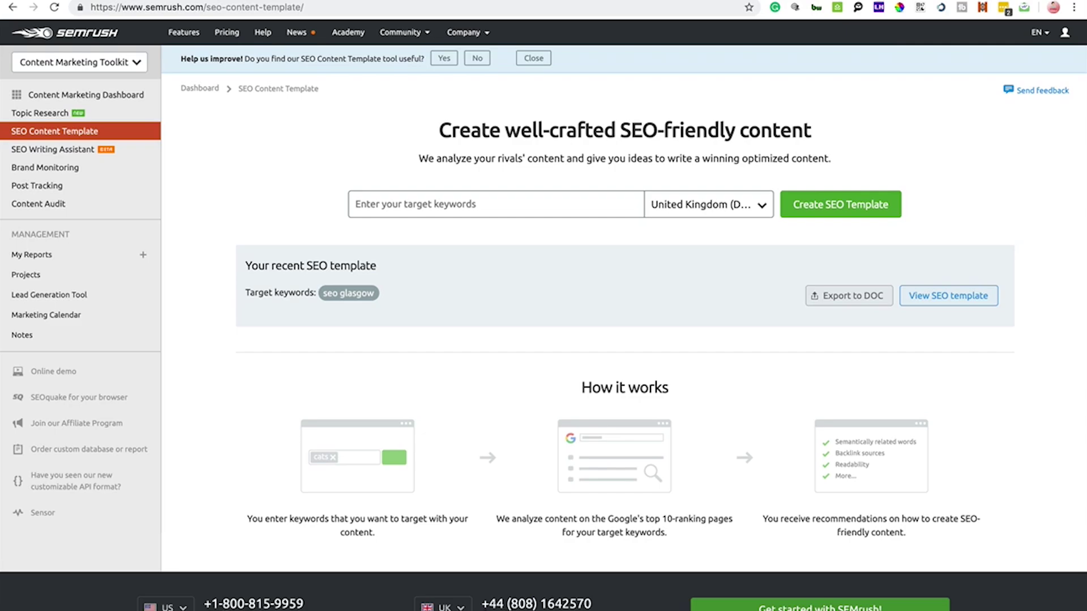
- Go via All Tools to the Content Marketing Toolkit, landing on Topic Research's 'Find a topic' step
mouse_move(456, 606)
scroll(82, 62, up, 3)
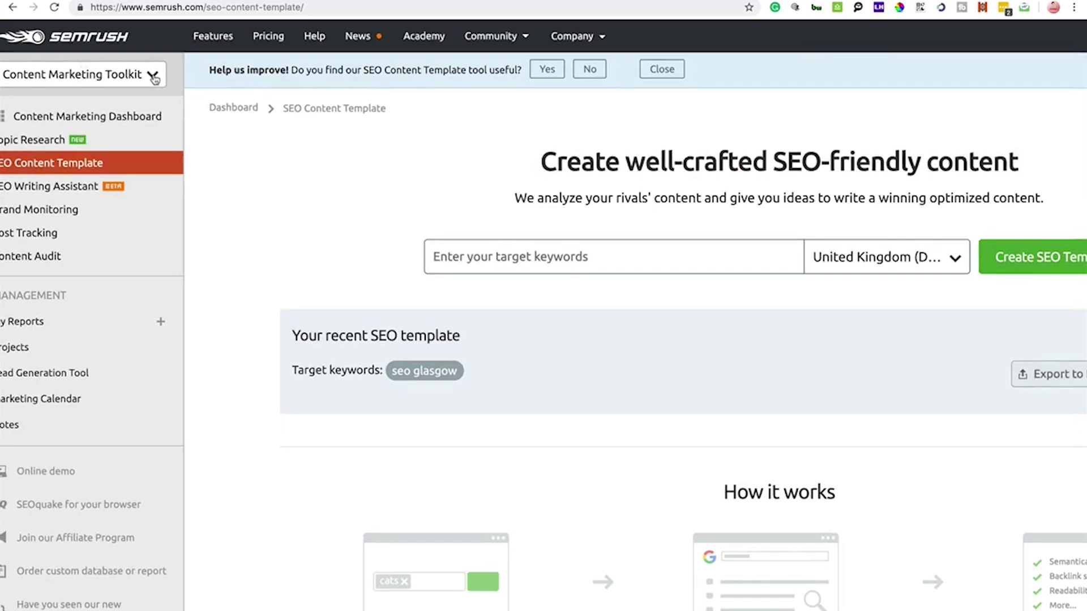
click(151, 75)
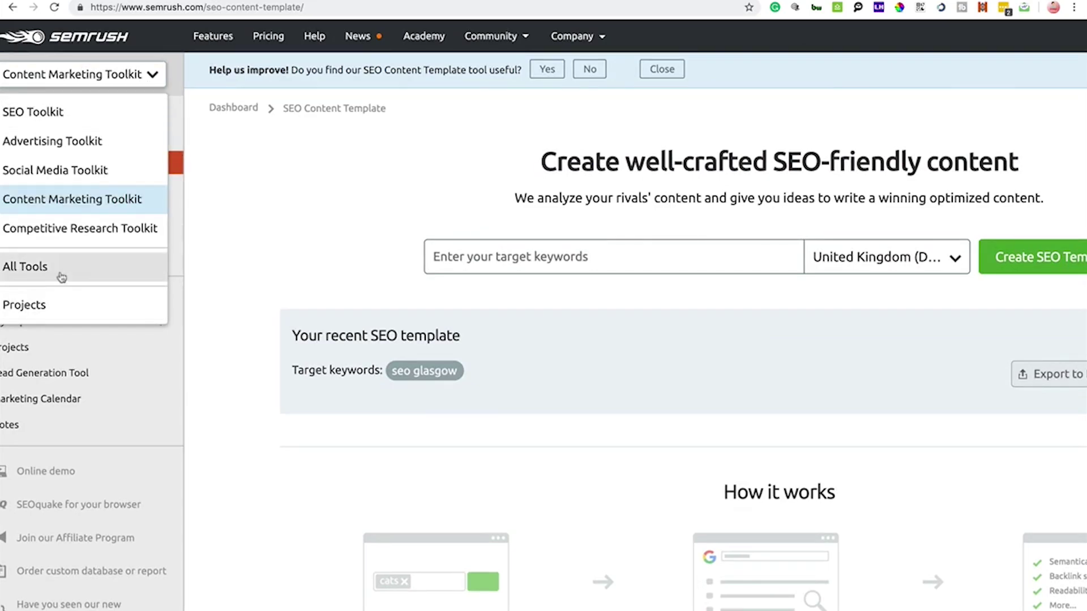
click(61, 276)
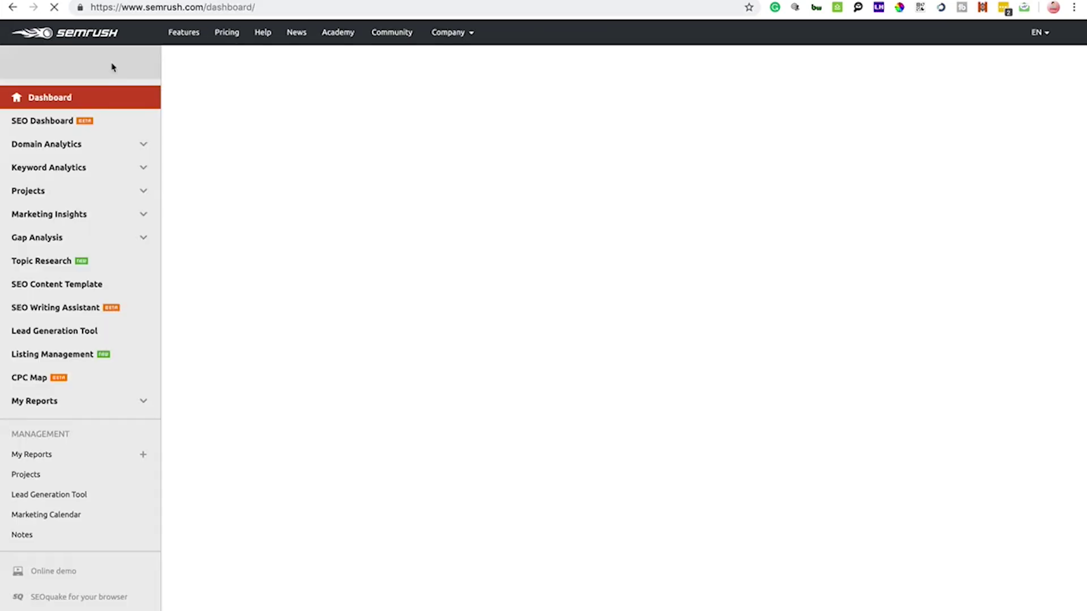
click(111, 66)
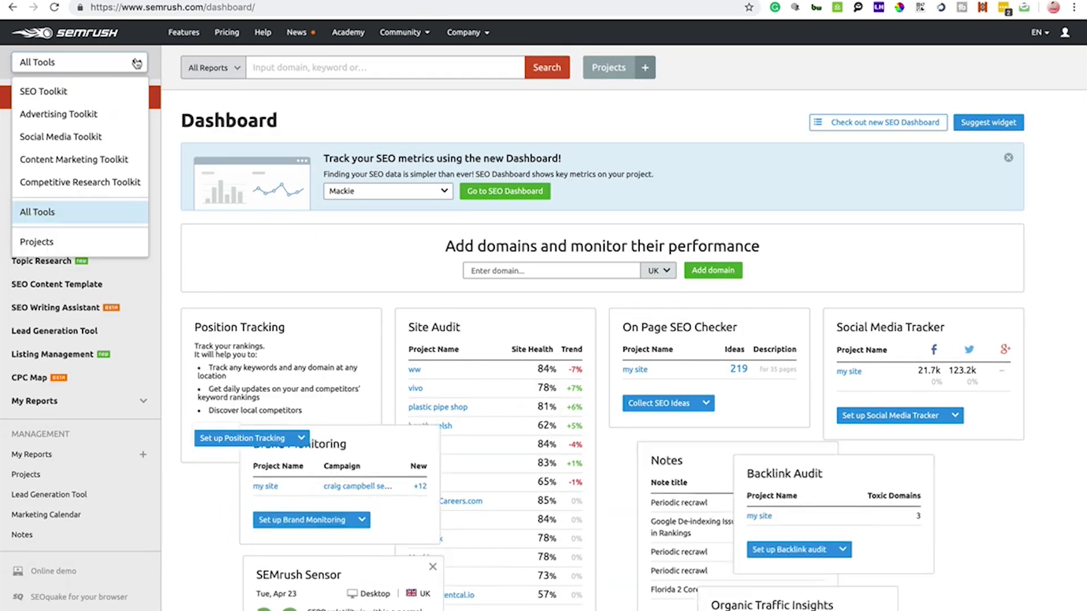
click(107, 161)
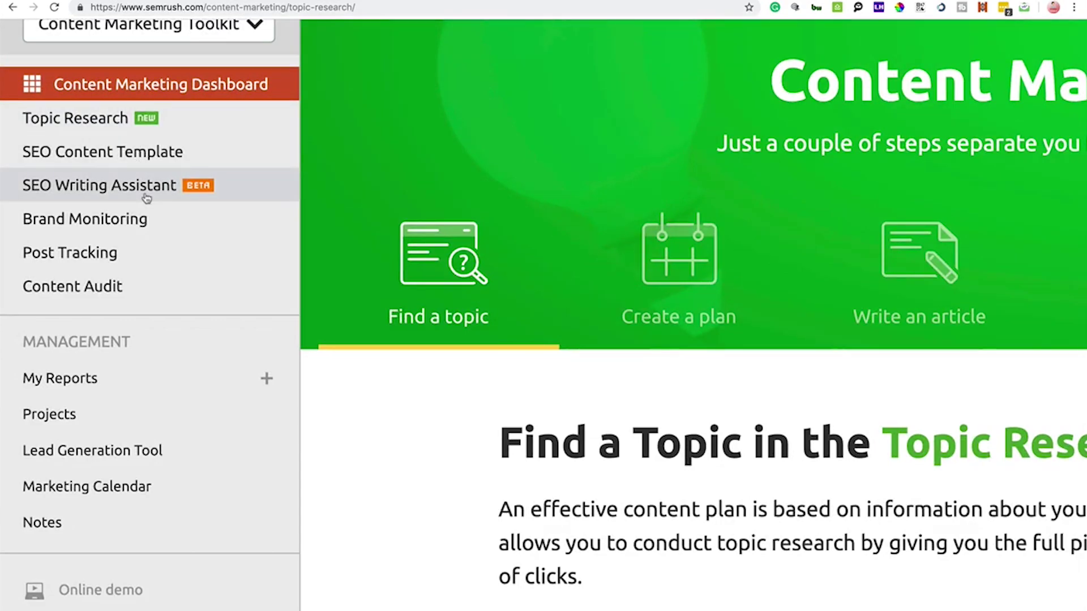
- Open SEO Content Template, showing the recent 'seo glasgow' template on the United Kingdom database
click(159, 152)
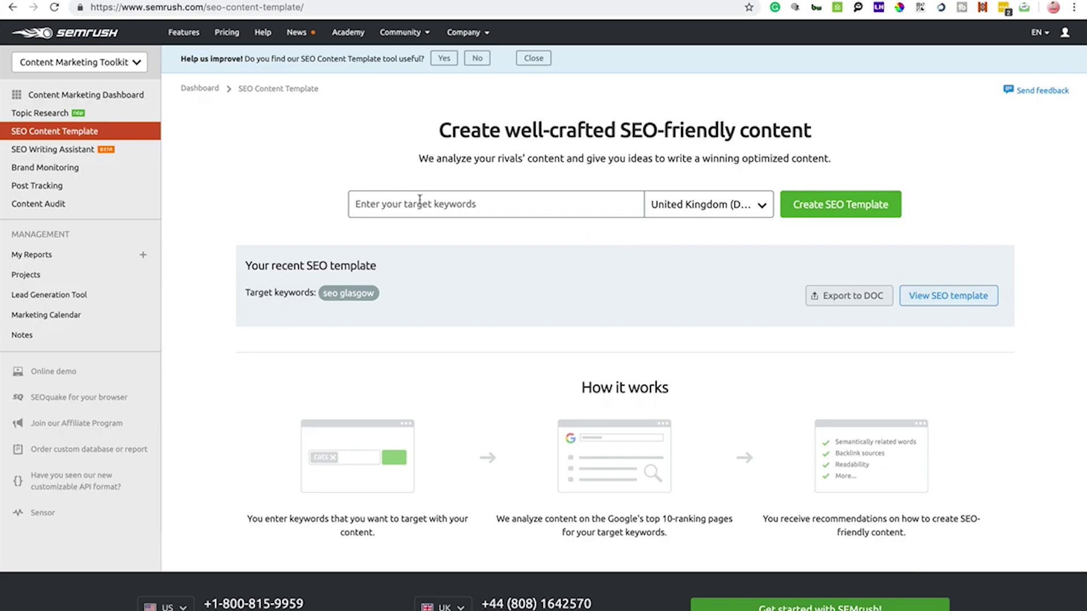
scroll(419, 199, up, 5)
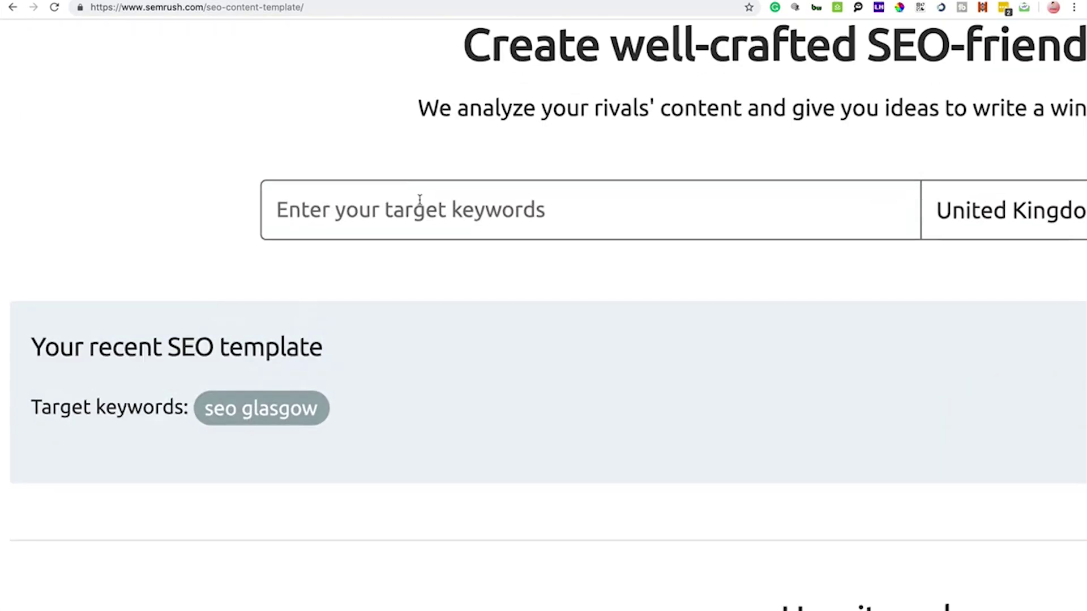
click(419, 199)
scroll(419, 199, down, 5)
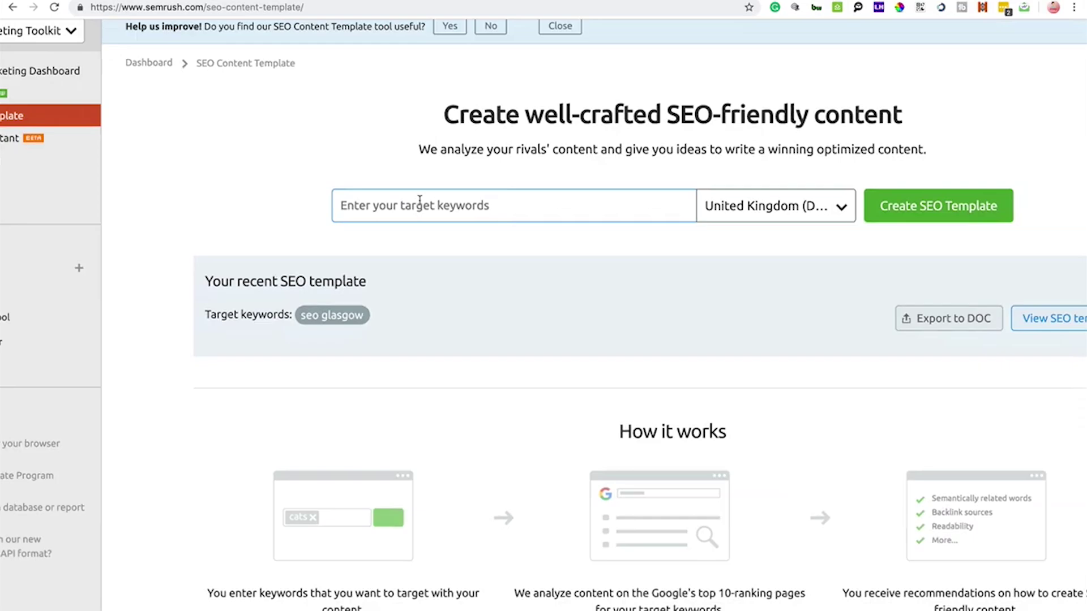
scroll(419, 201, down, 3)
scroll(723, 206, up, 5)
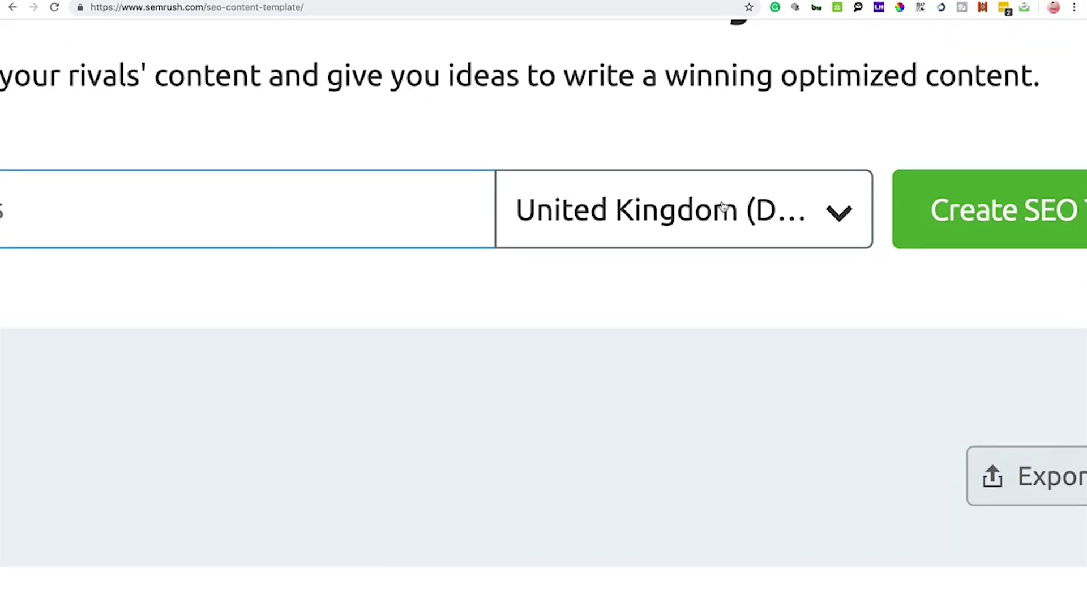
click(723, 208)
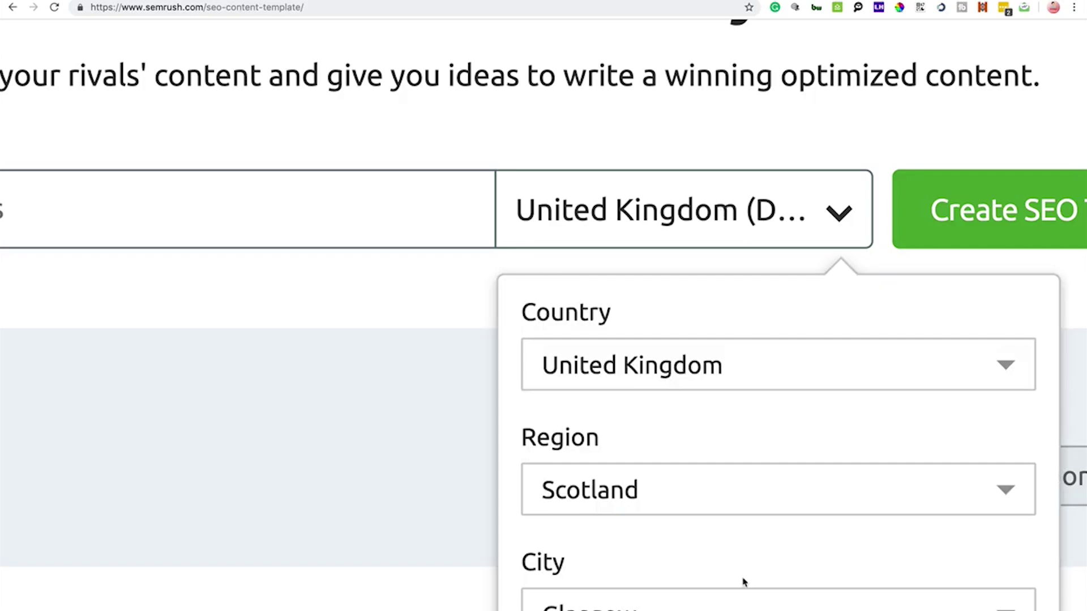
scroll(745, 267, down, 5)
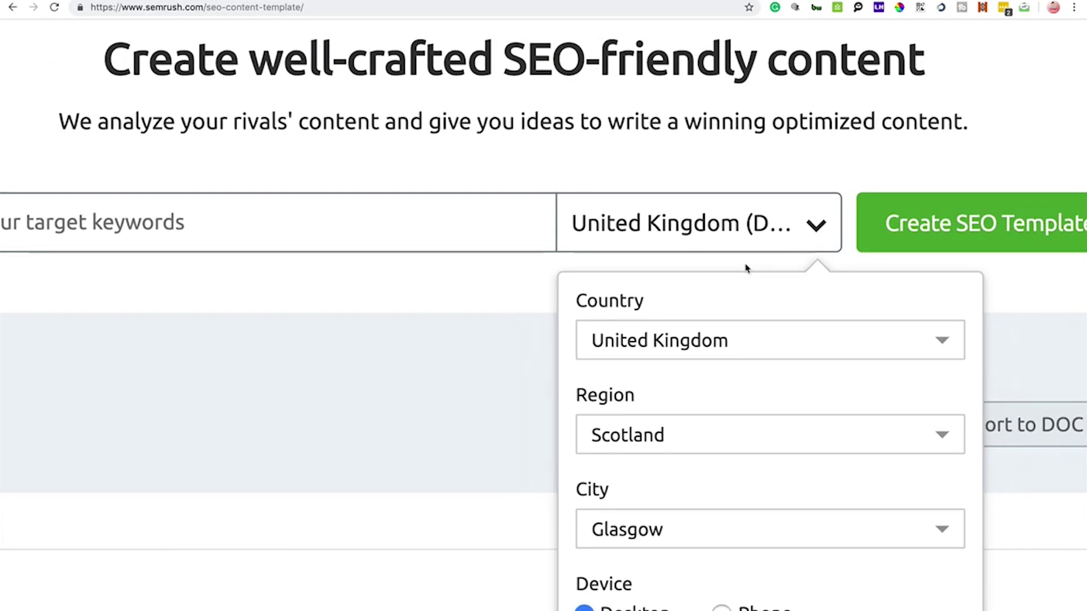
scroll(746, 268, down, 3)
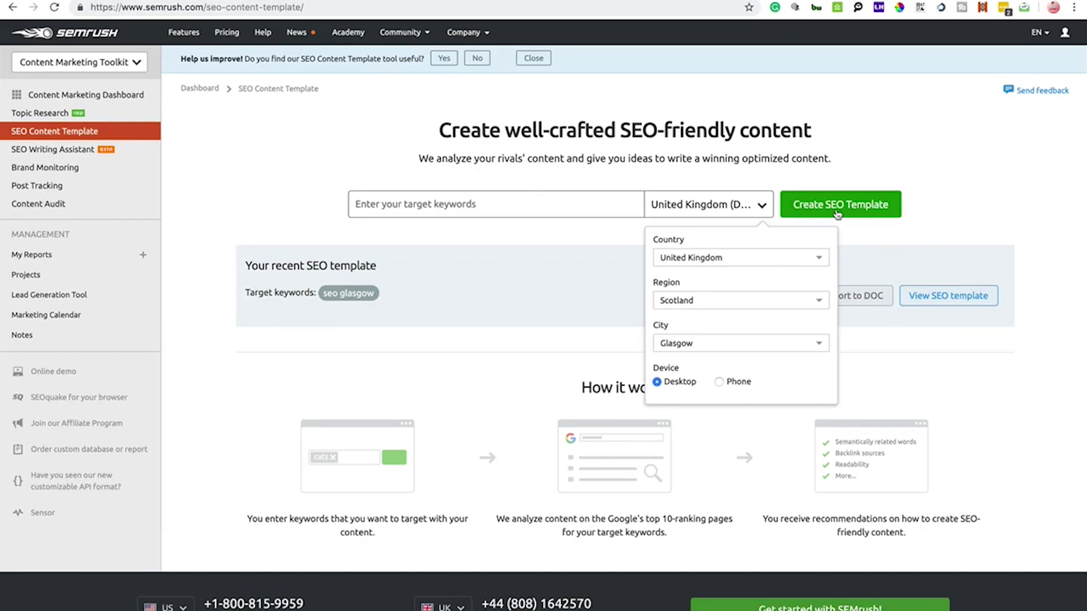
click(527, 308)
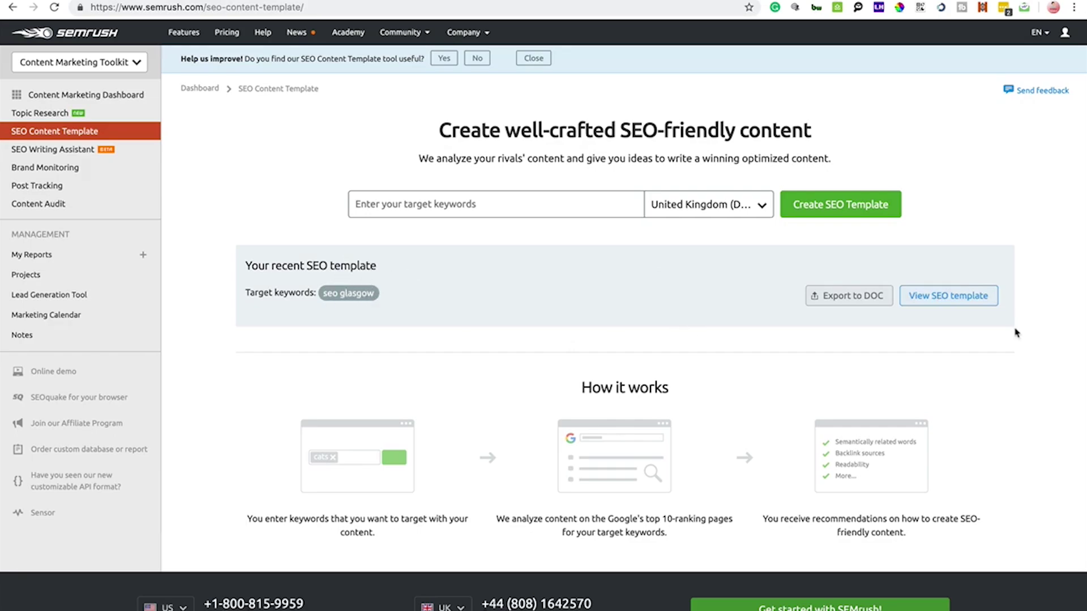
- View the 'seo glasgow' recommendations: top 10 rivals, related words, backlinks and readability
click(957, 299)
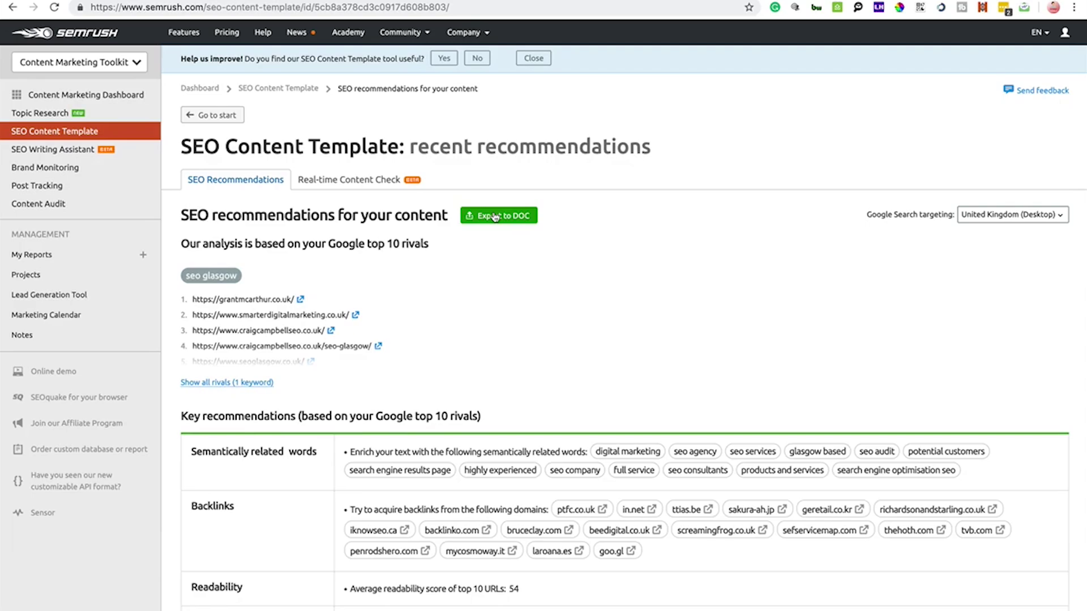
scroll(494, 217, up, 5)
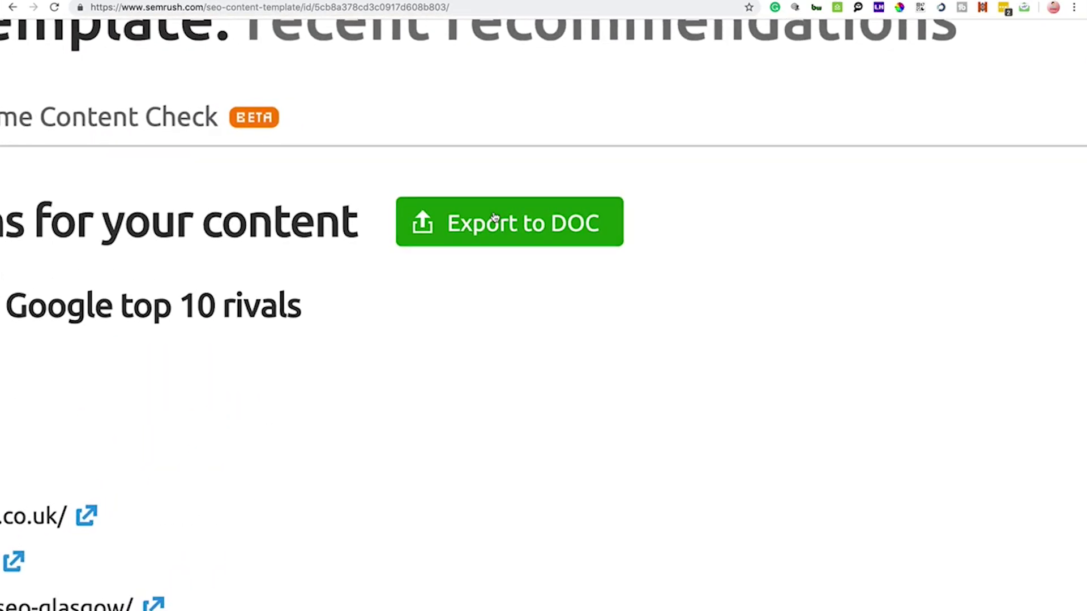
scroll(494, 216, down, 5)
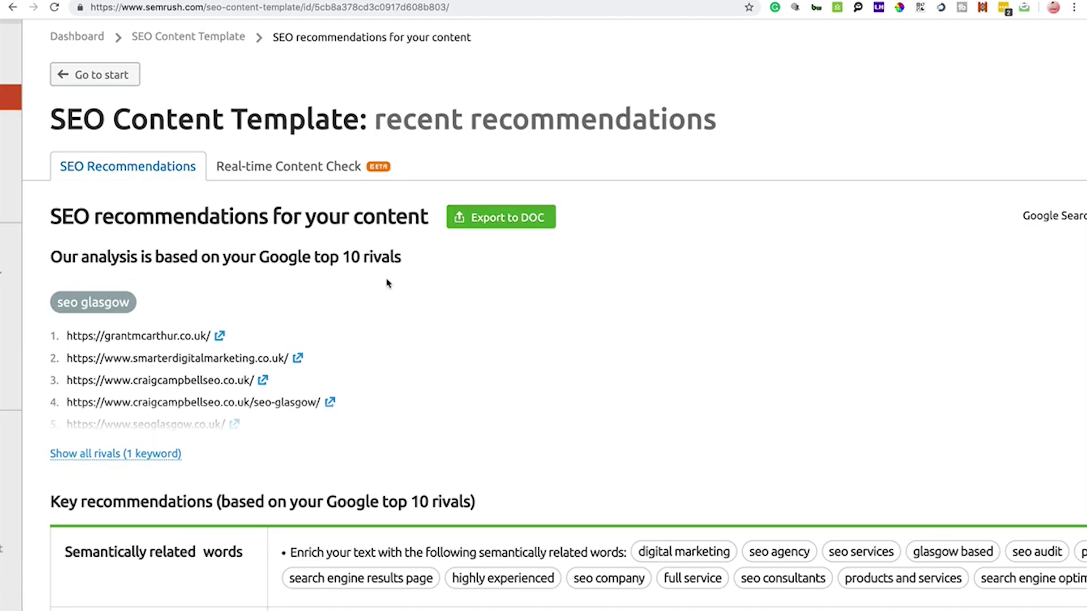
scroll(387, 283, down, 5)
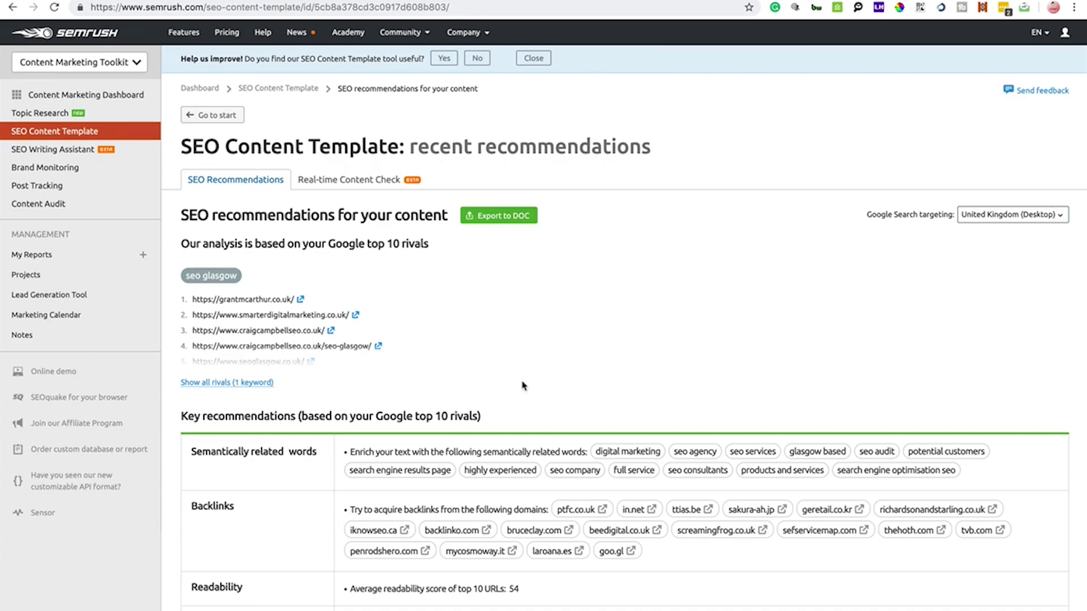
scroll(522, 381, down, 5)
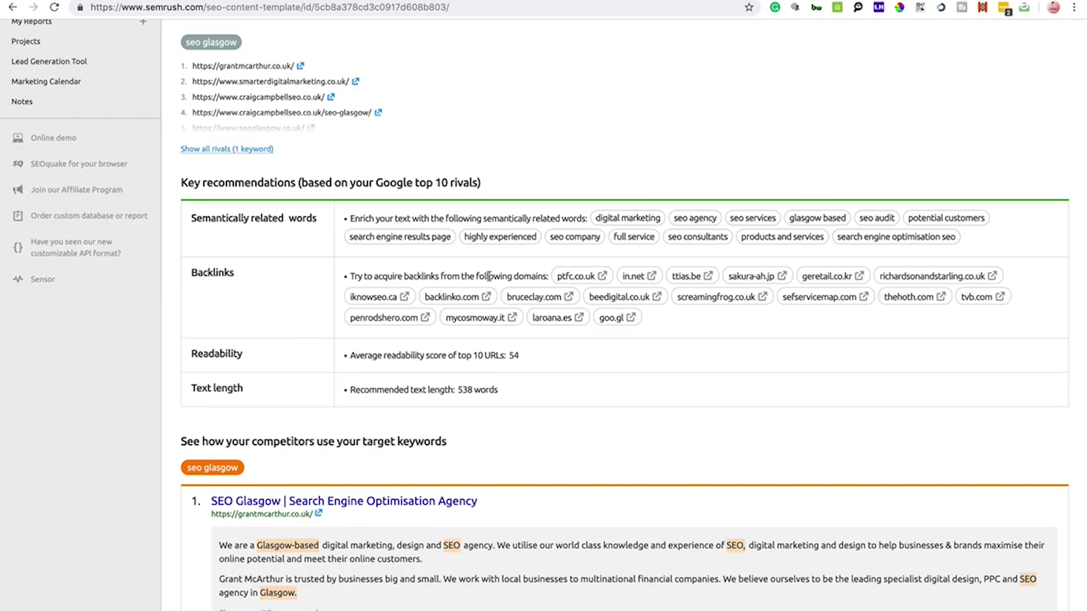
scroll(489, 275, up, 3)
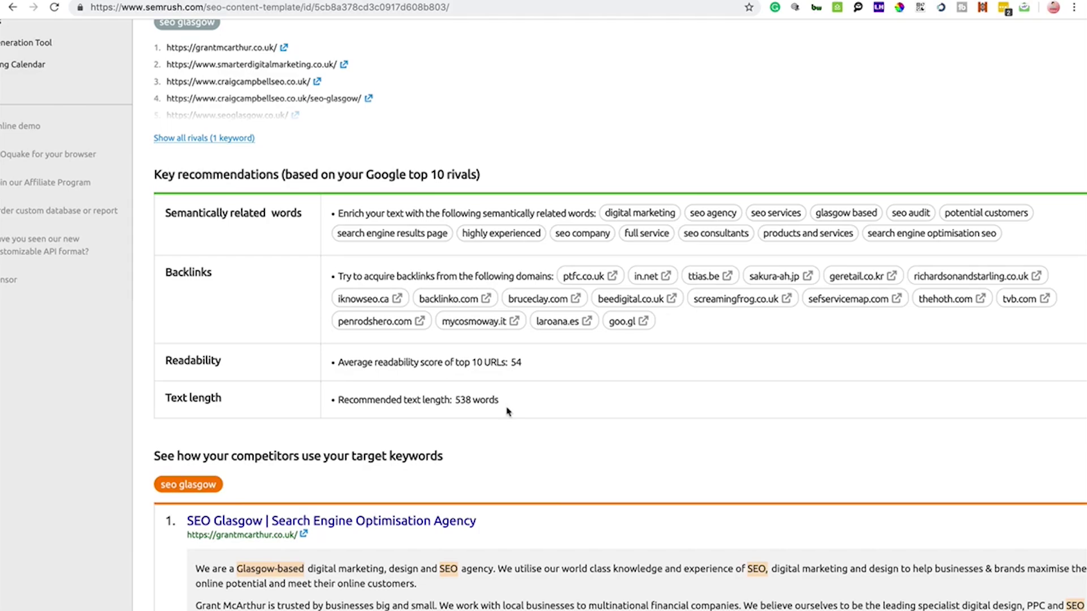
scroll(507, 411, down, 5)
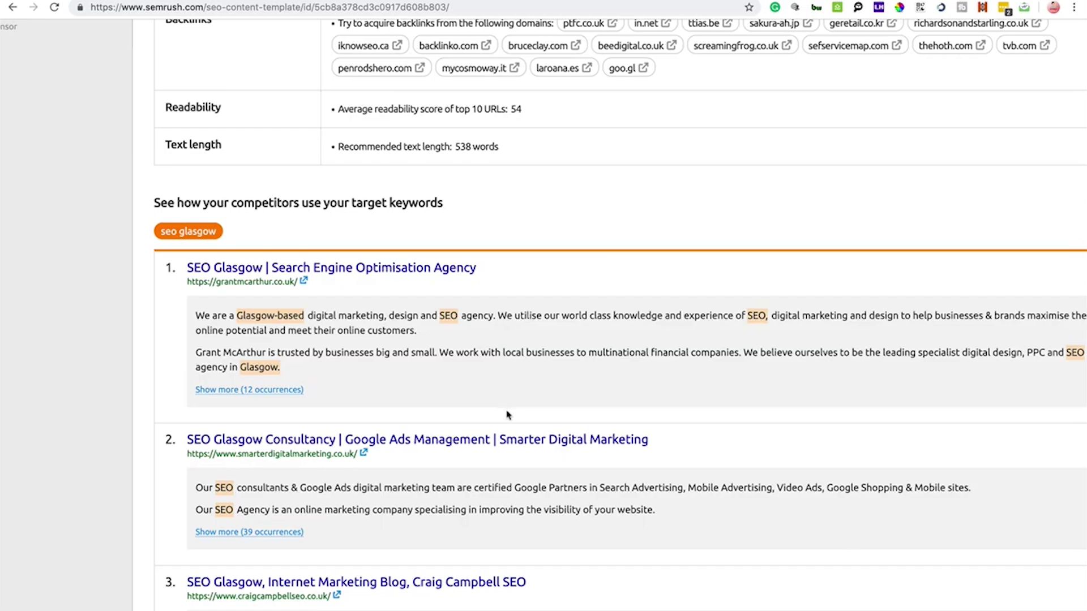
scroll(507, 415, down, 2)
scroll(506, 415, down, 2)
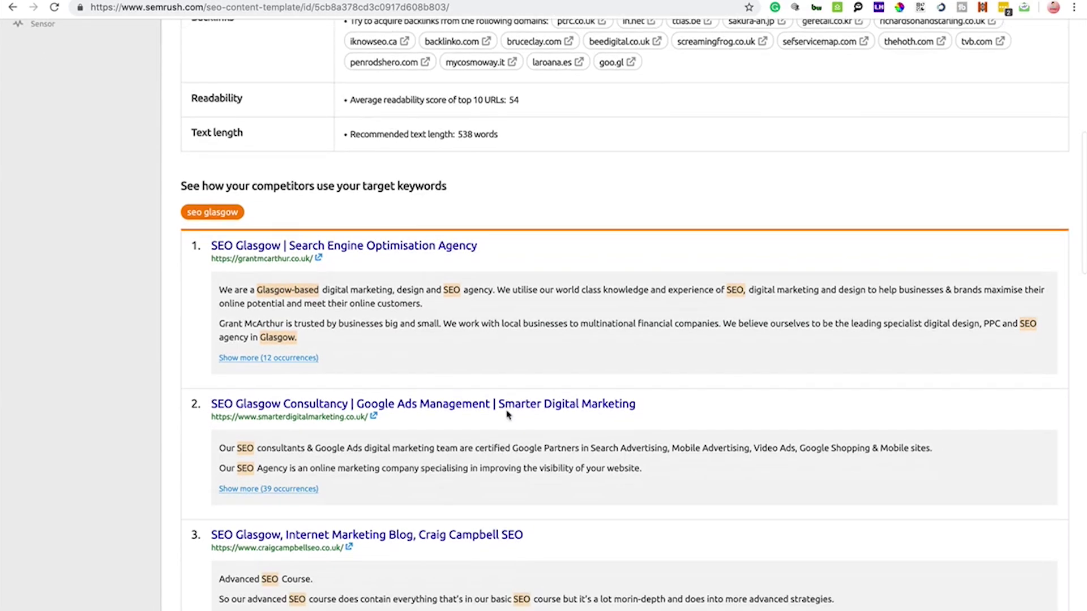
scroll(507, 414, down, 3)
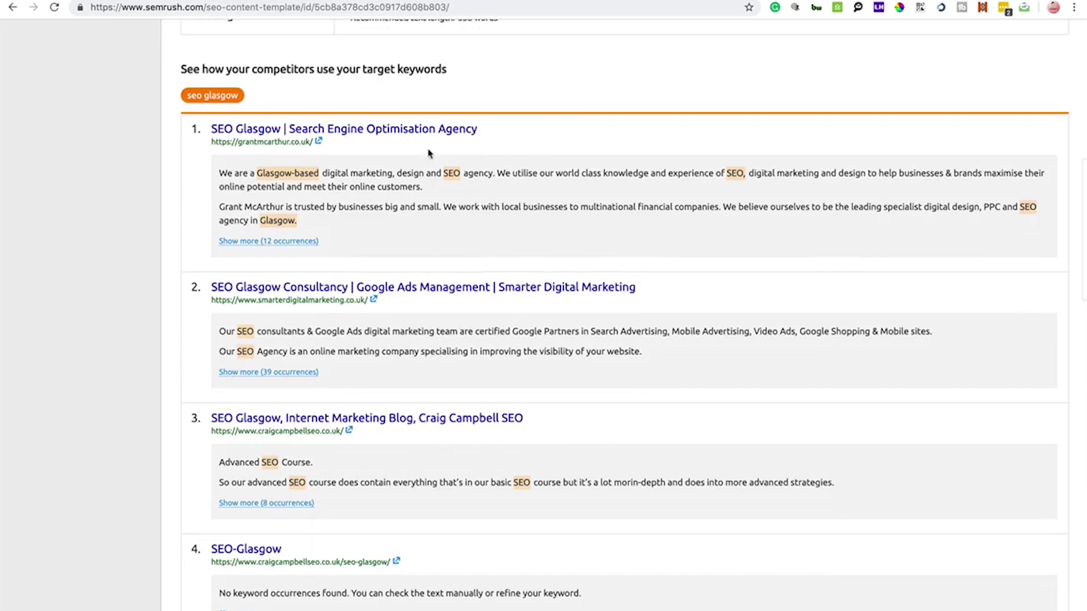
scroll(428, 152, down, 12)
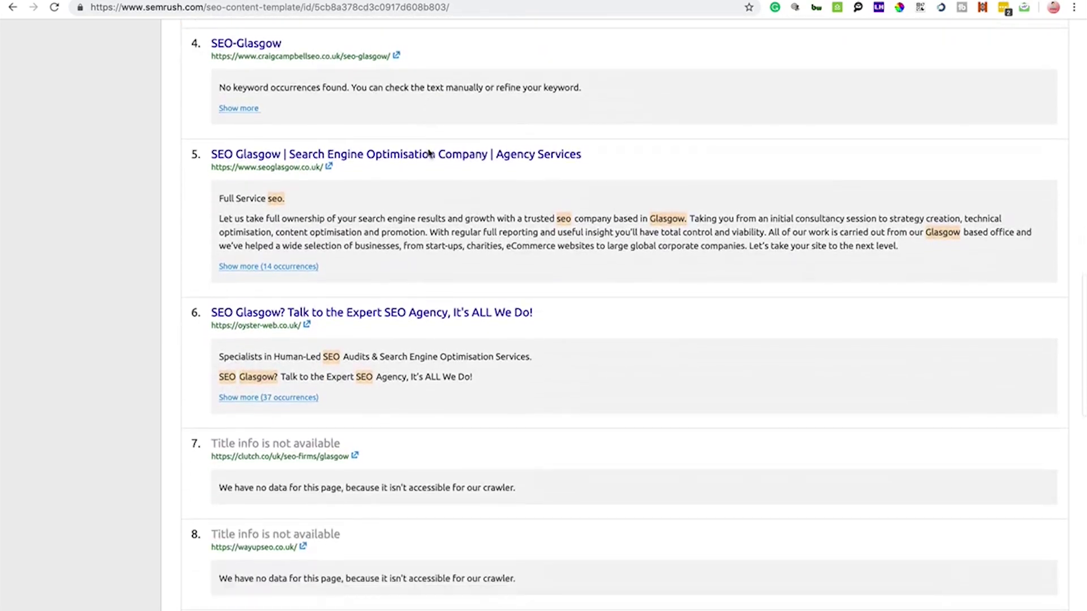
scroll(429, 153, down, 10)
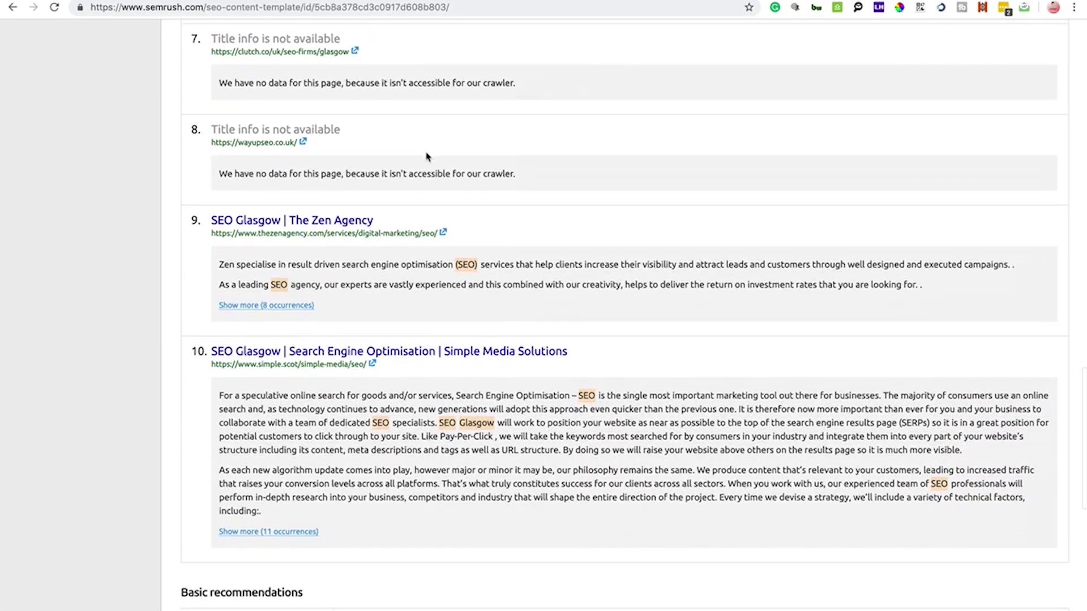
scroll(427, 157, down, 10)
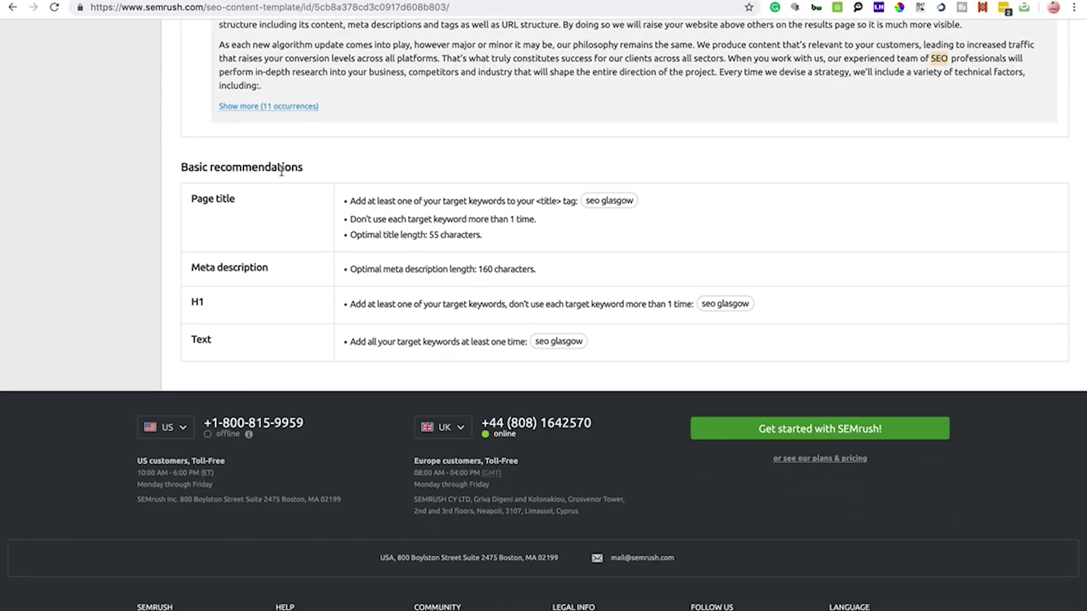
scroll(281, 170, up, 3)
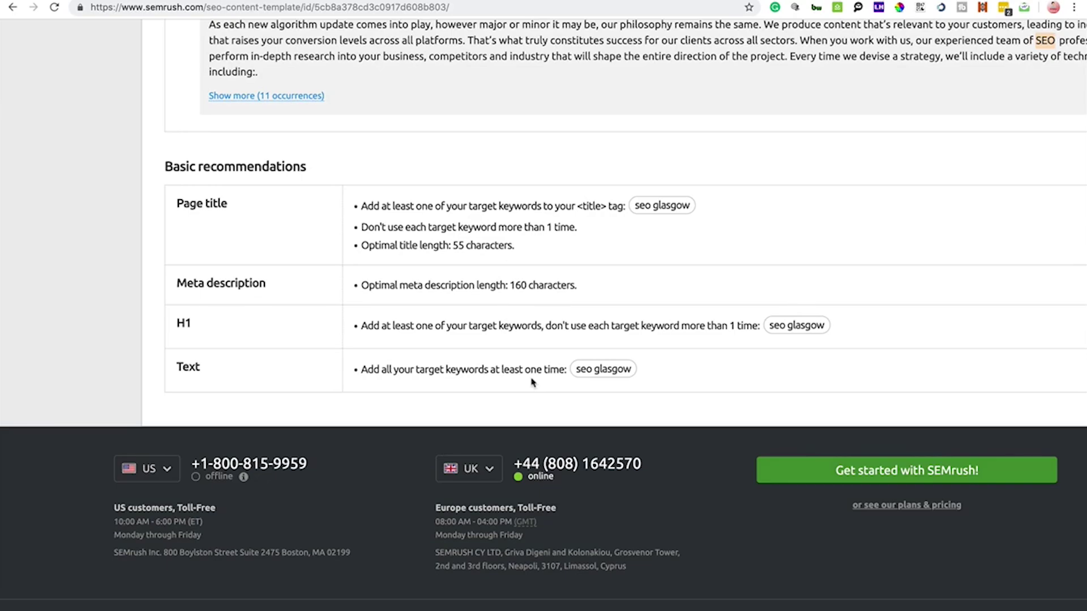
scroll(532, 383, up, 8)
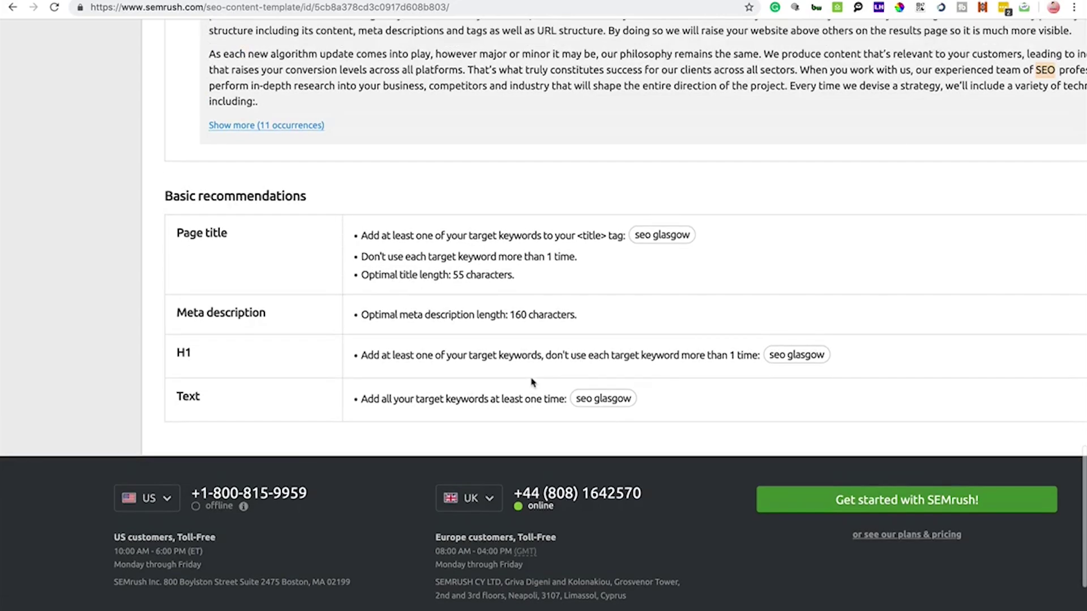
scroll(532, 382, up, 12)
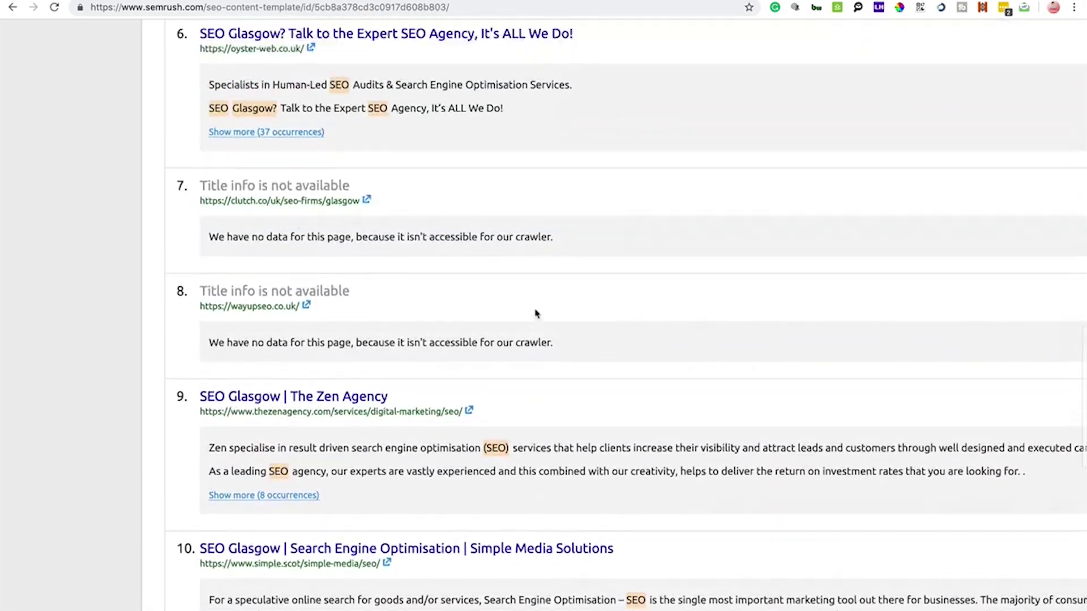
scroll(590, 74, up, 12)
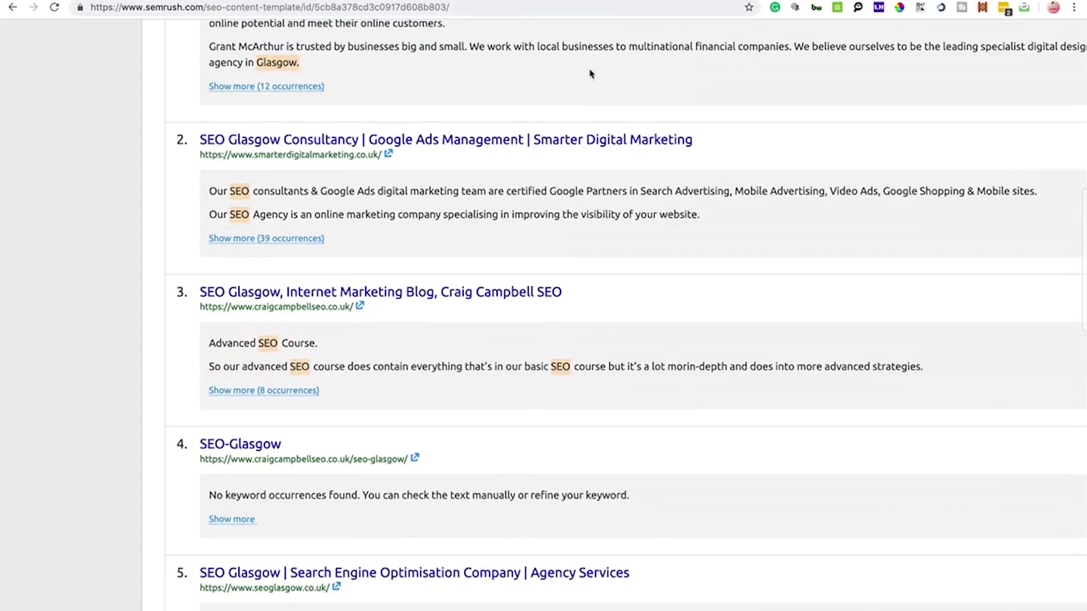
scroll(590, 74, up, 6)
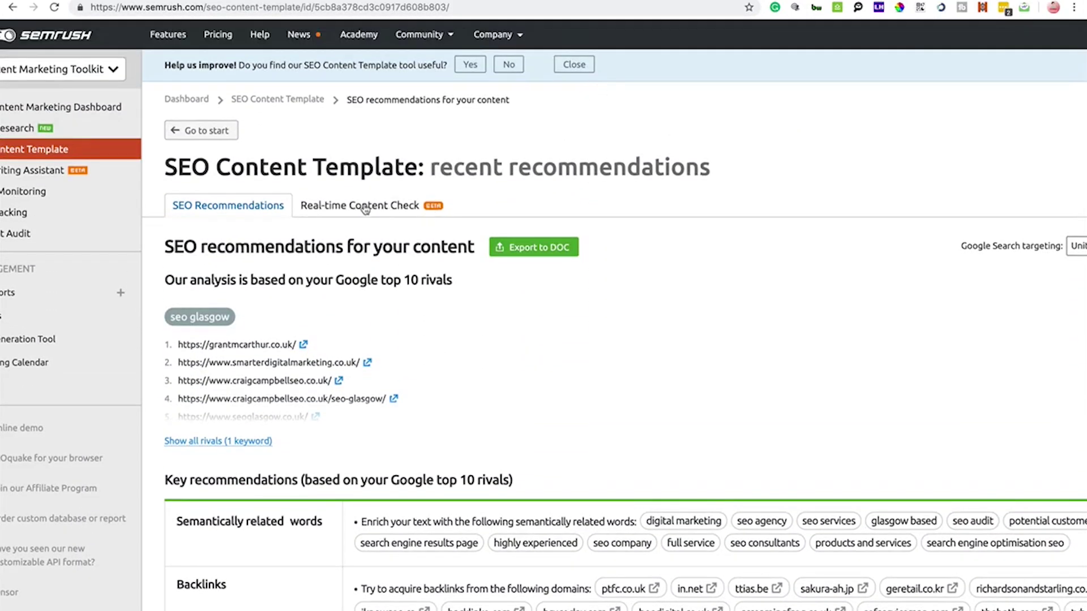
scroll(353, 209, up, 5)
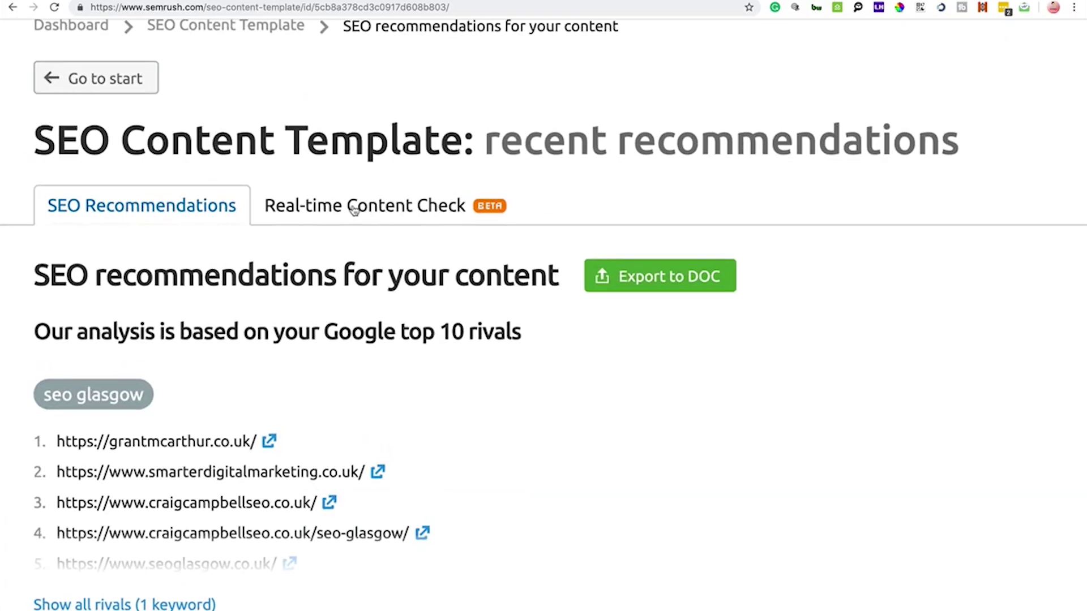
- Run the Real-time Content Check on the article text, scoring Poor 3.8/10 with 407 of 538 words
click(354, 210)
scroll(354, 209, down, 5)
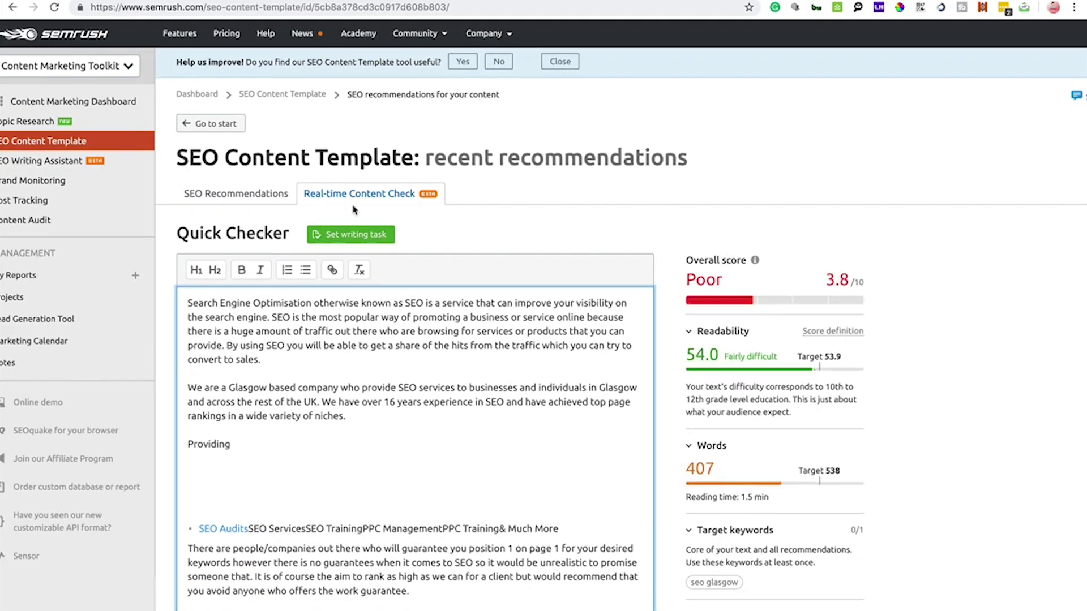
scroll(354, 210, down, 1)
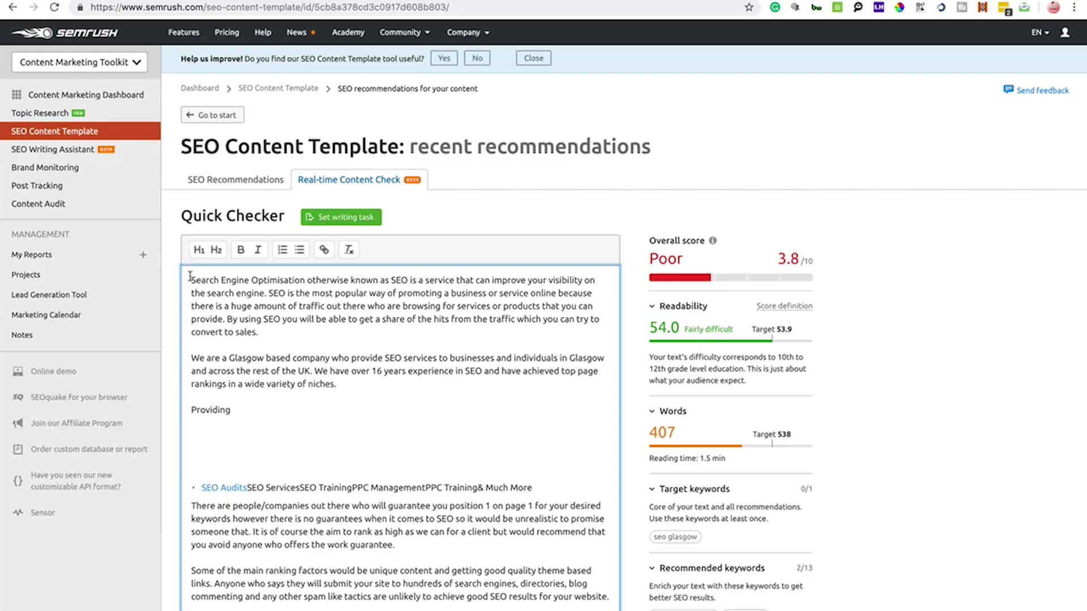
drag(191, 276, 509, 608)
scroll(510, 566, down, 5)
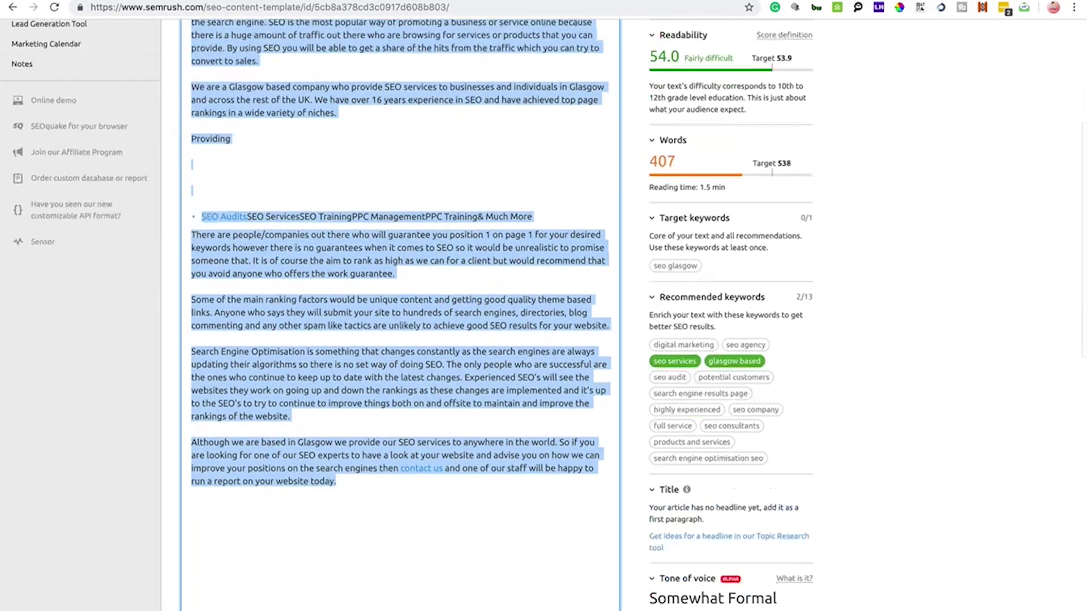
key(ctrl+Home)
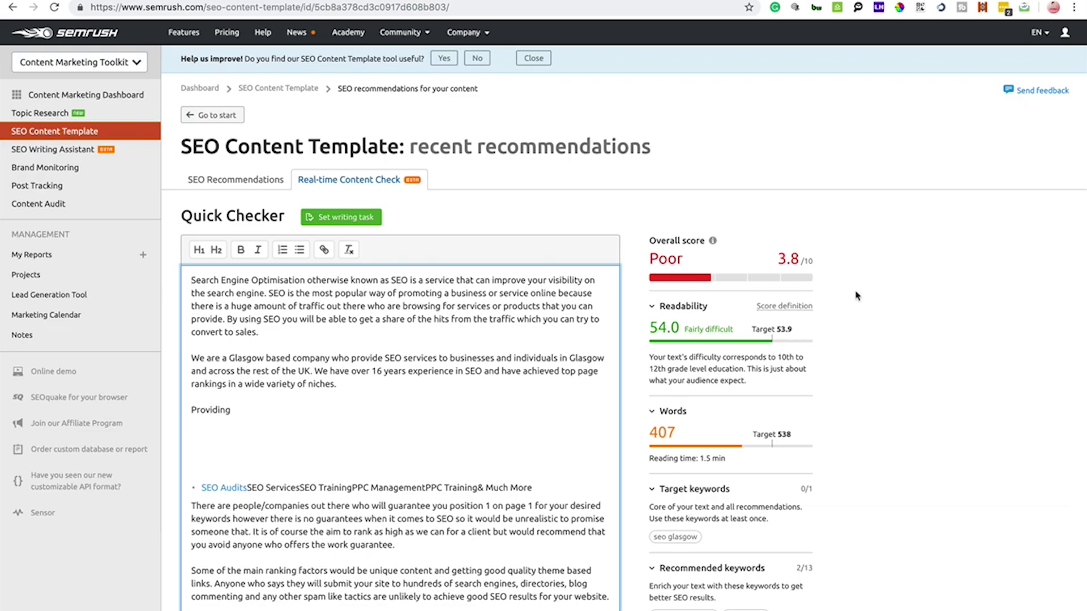
click(799, 310)
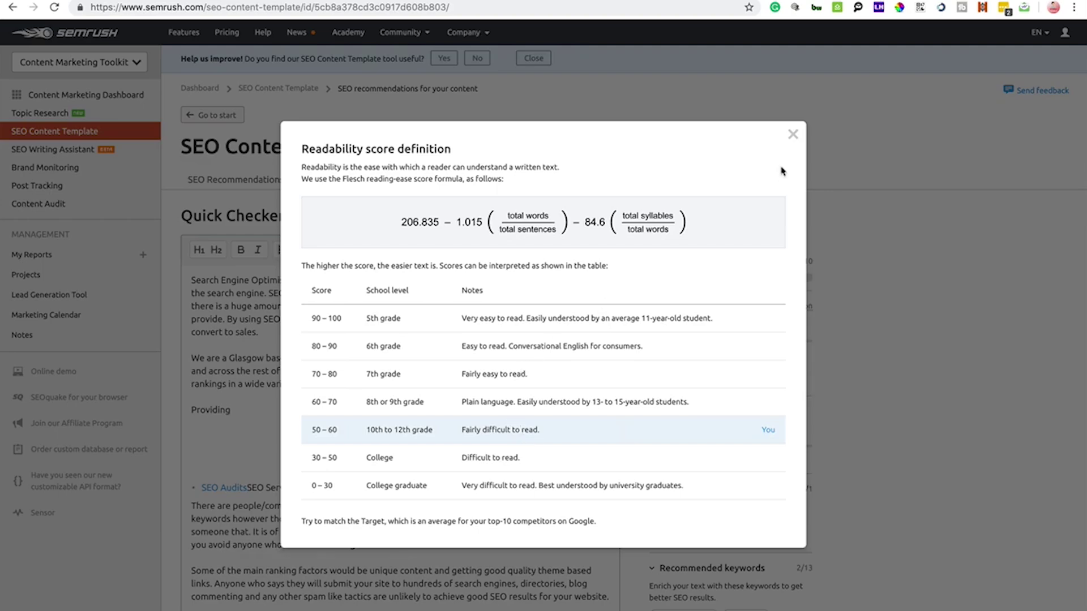
click(793, 135)
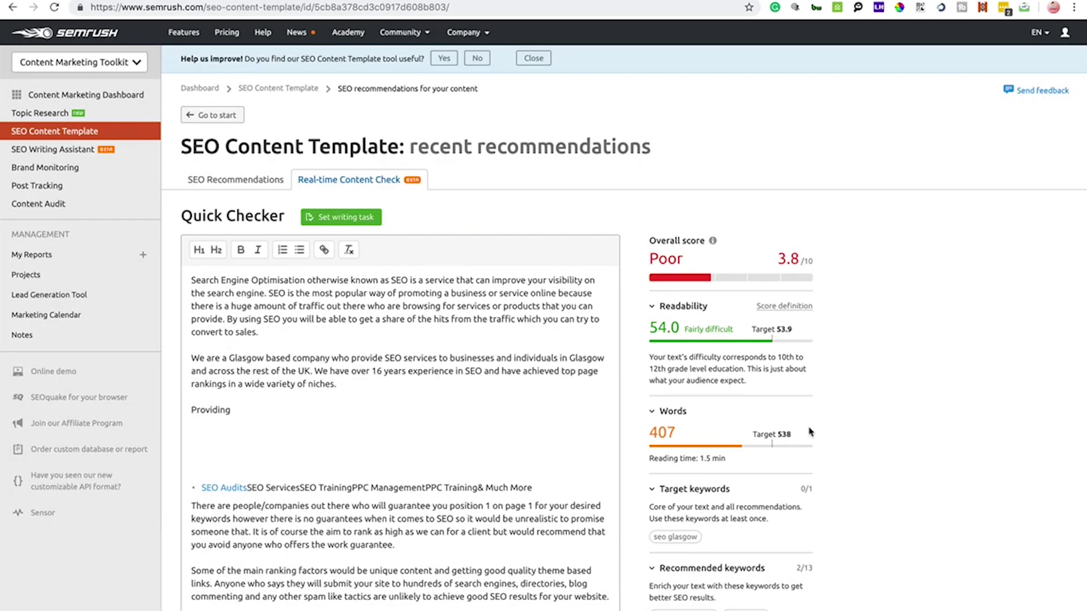
scroll(717, 437, down, 5)
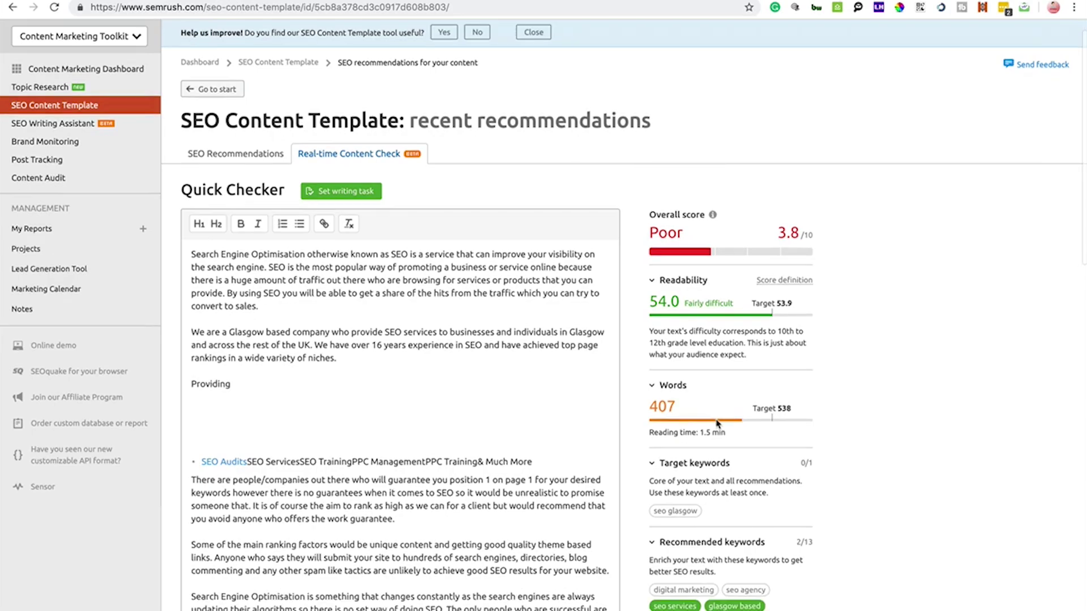
scroll(696, 328, down, 2)
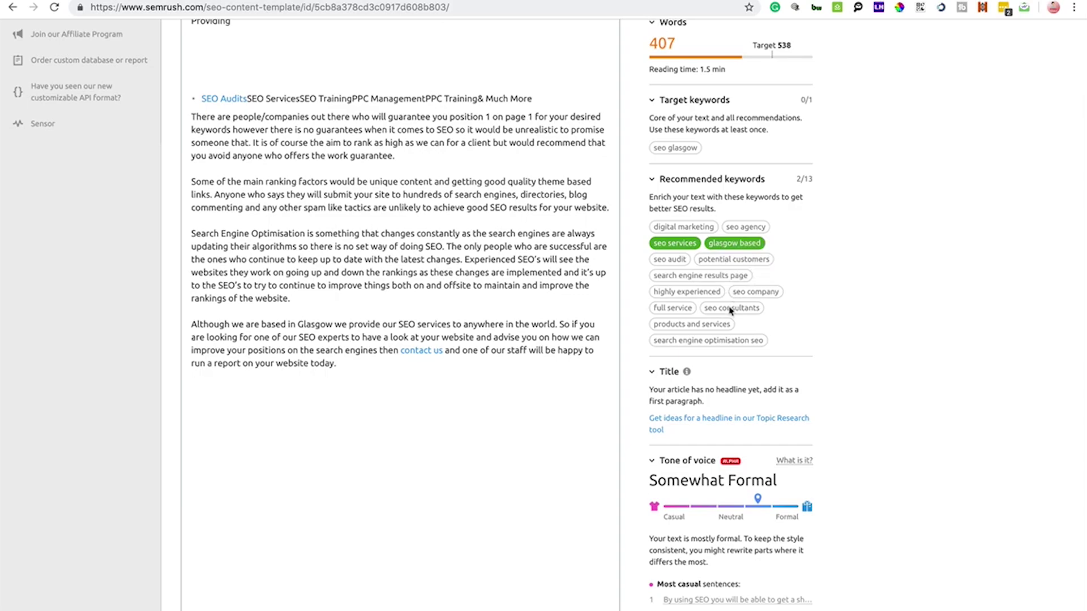
scroll(730, 293, down, 4)
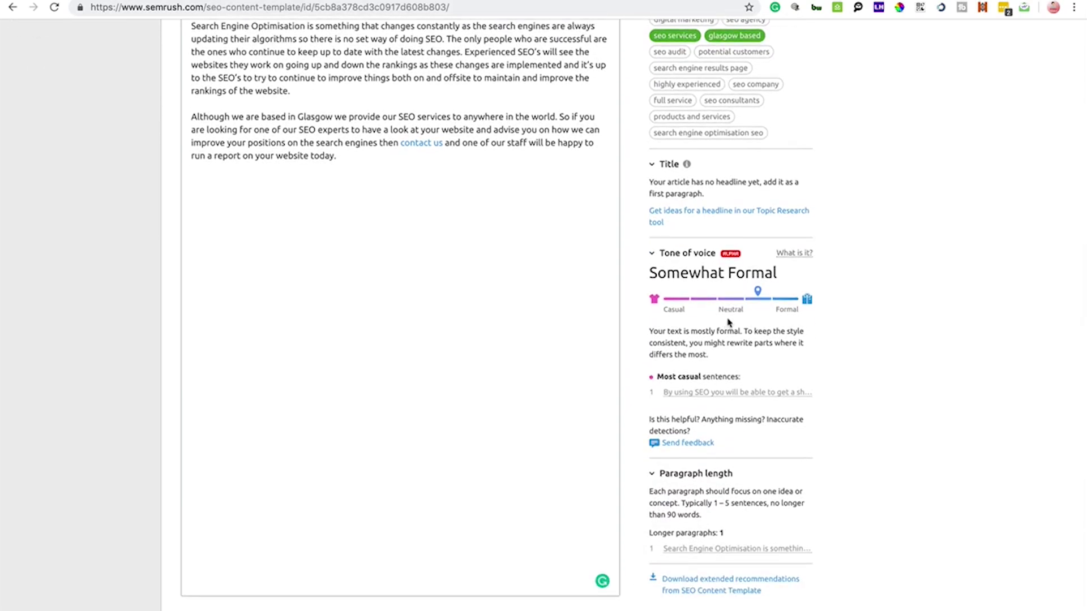
scroll(768, 304, down, 2)
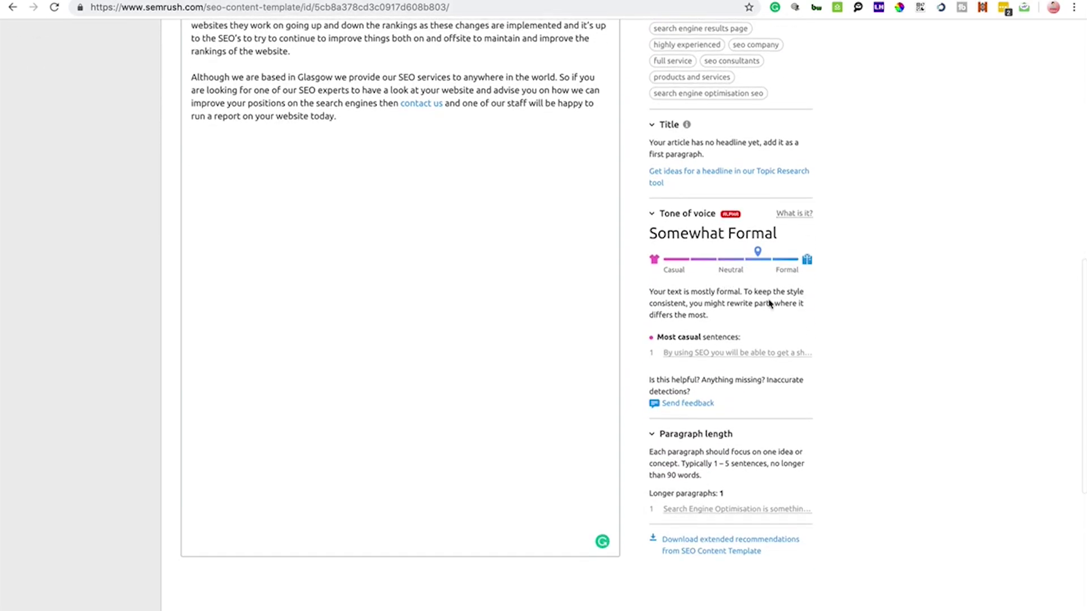
scroll(770, 304, down, 2)
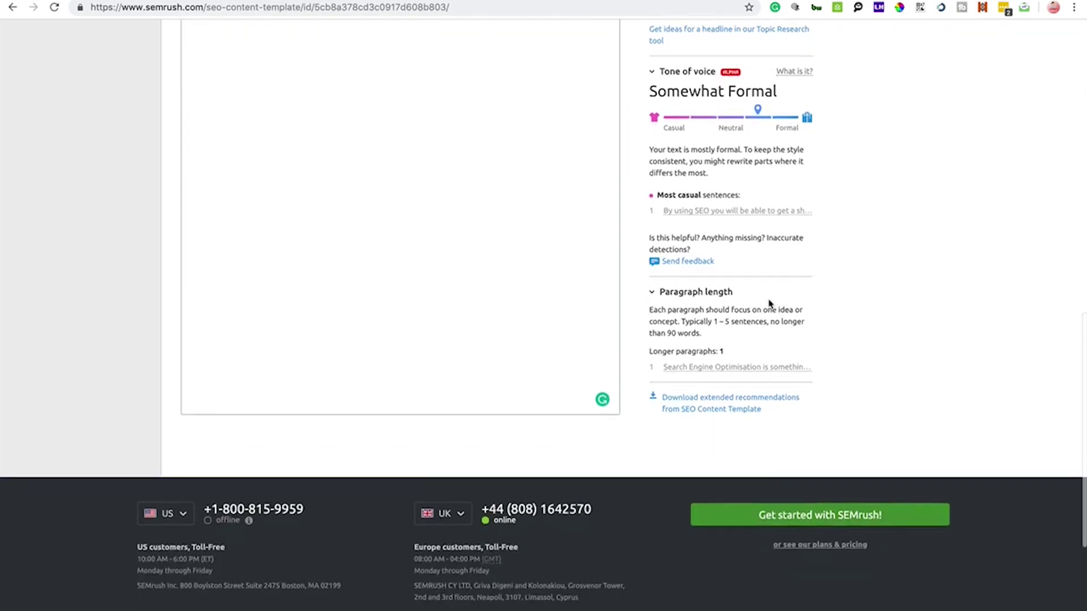
scroll(708, 317, up, 1)
scroll(649, 287, up, 9)
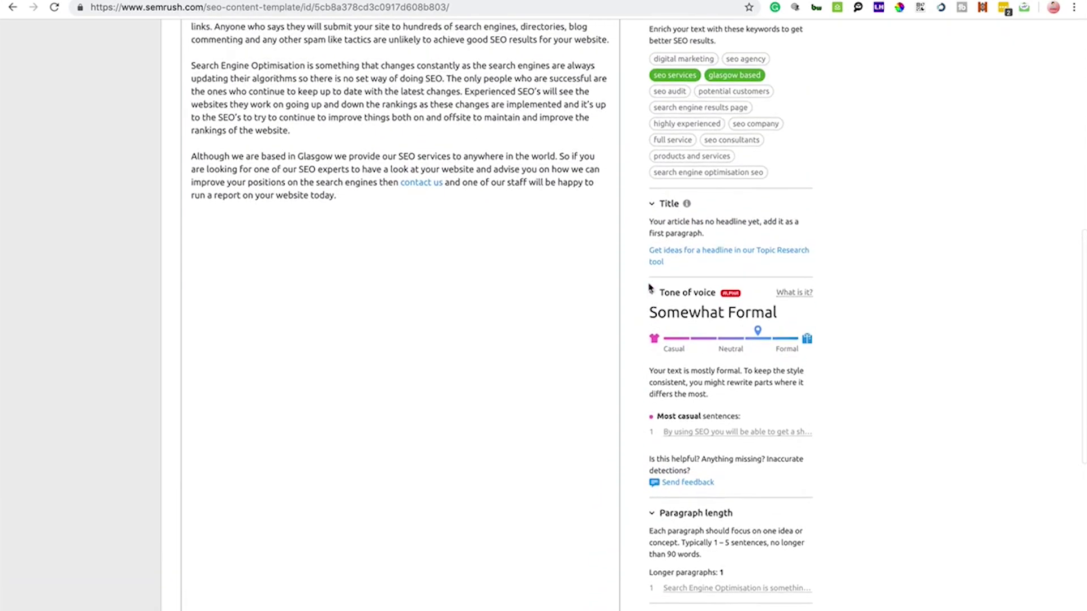
scroll(647, 286, up, 4)
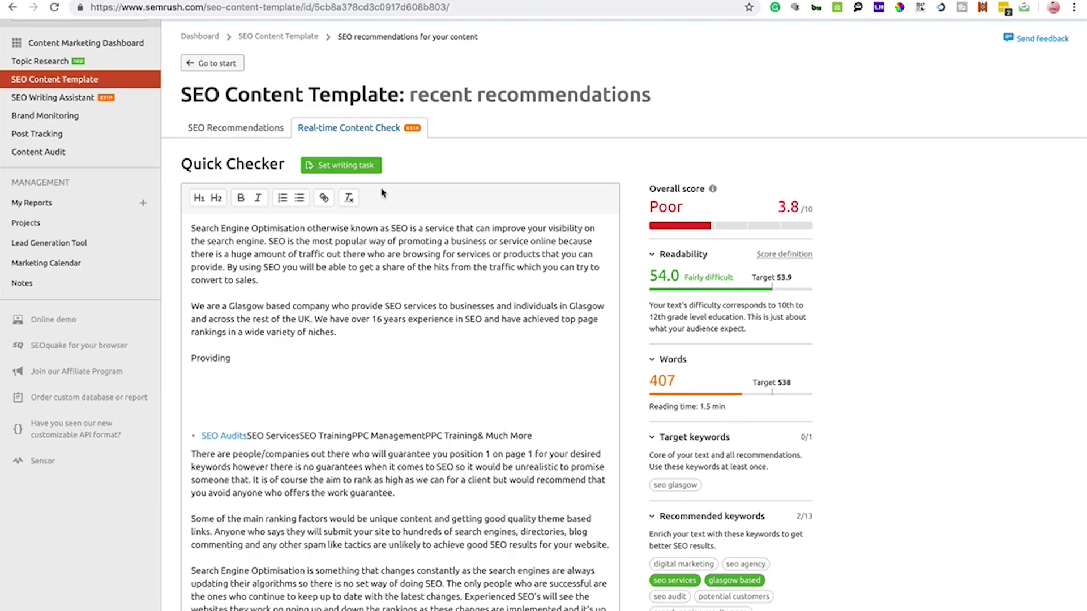
click(355, 166)
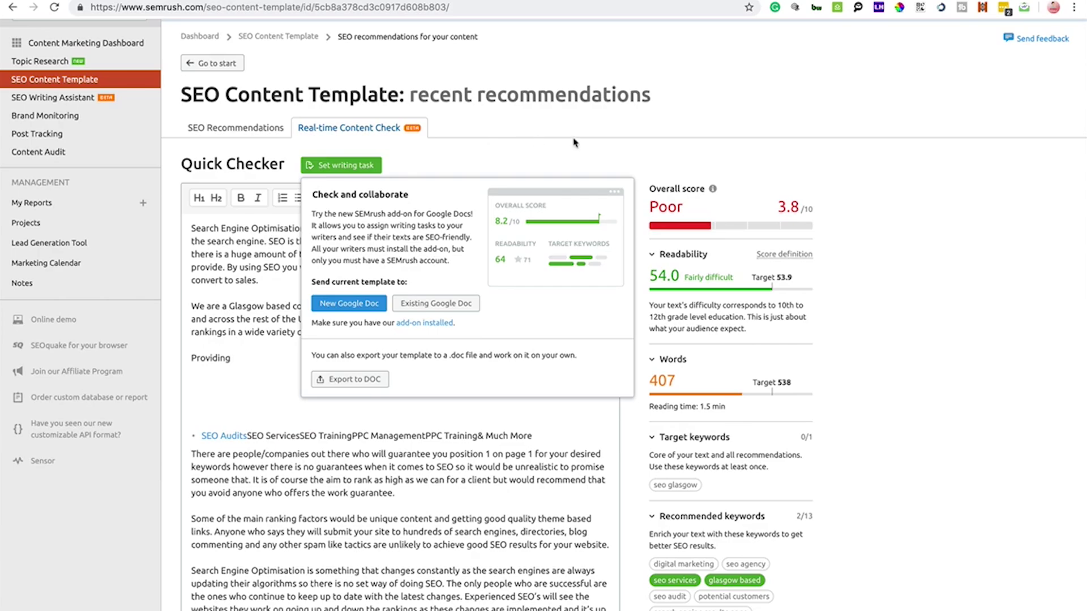
click(856, 131)
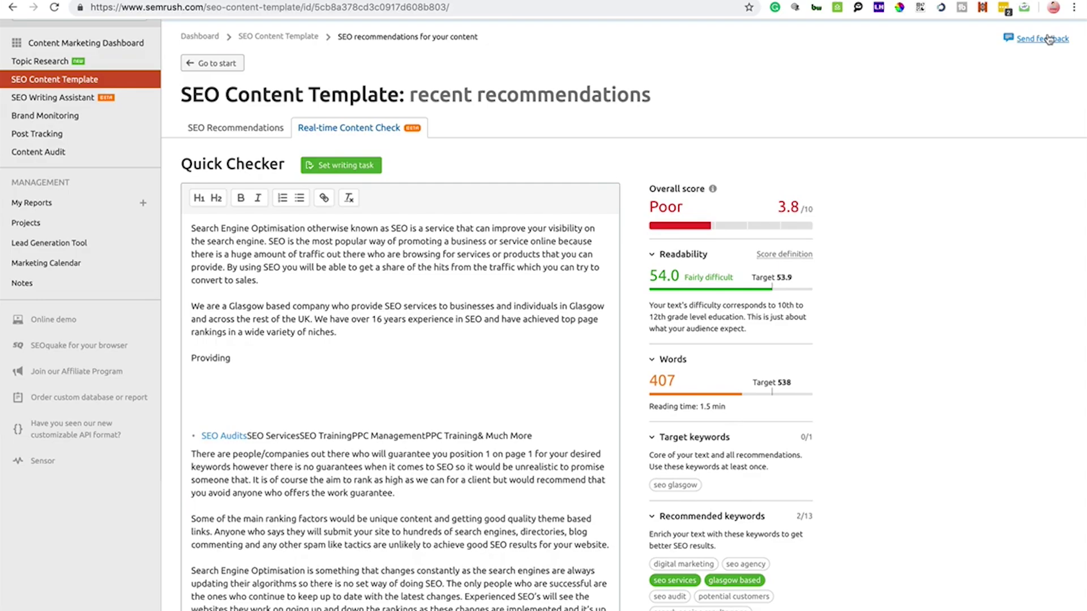
scroll(1048, 38, up, 5)
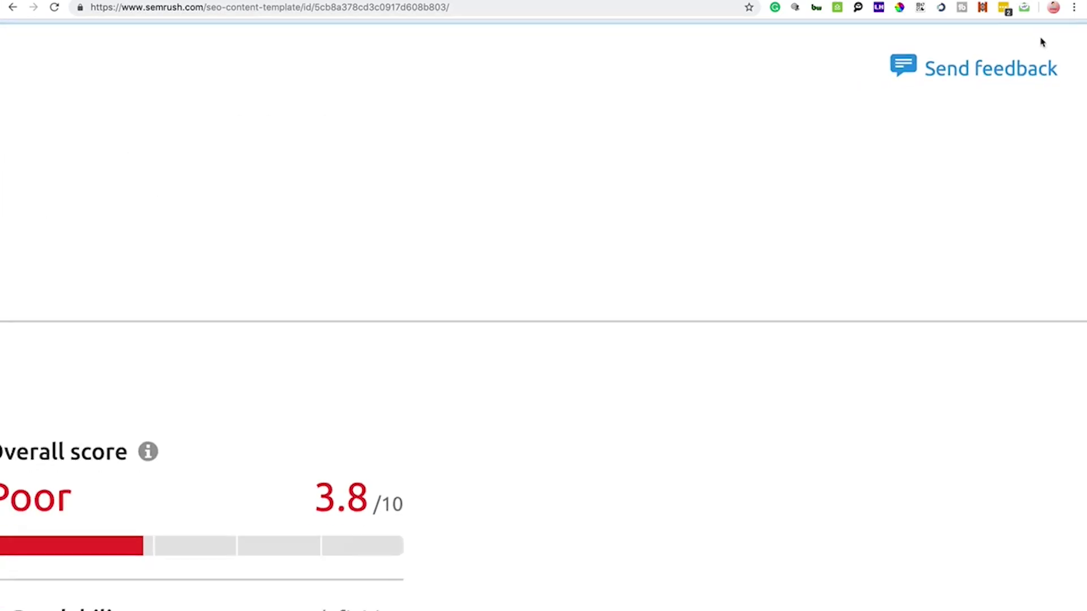
click(979, 77)
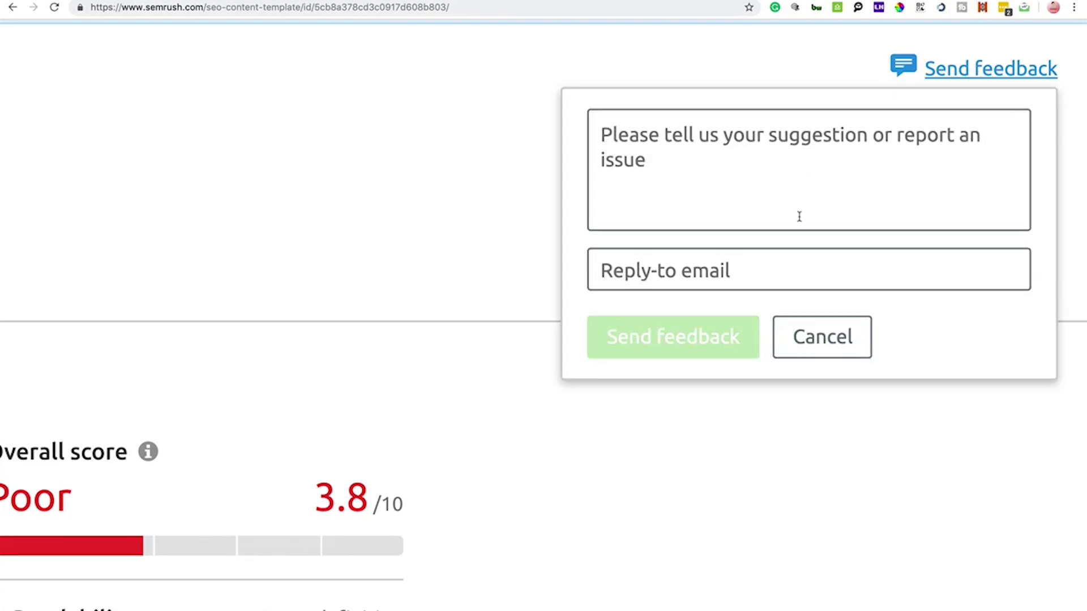
click(843, 335)
scroll(843, 338, down, 5)
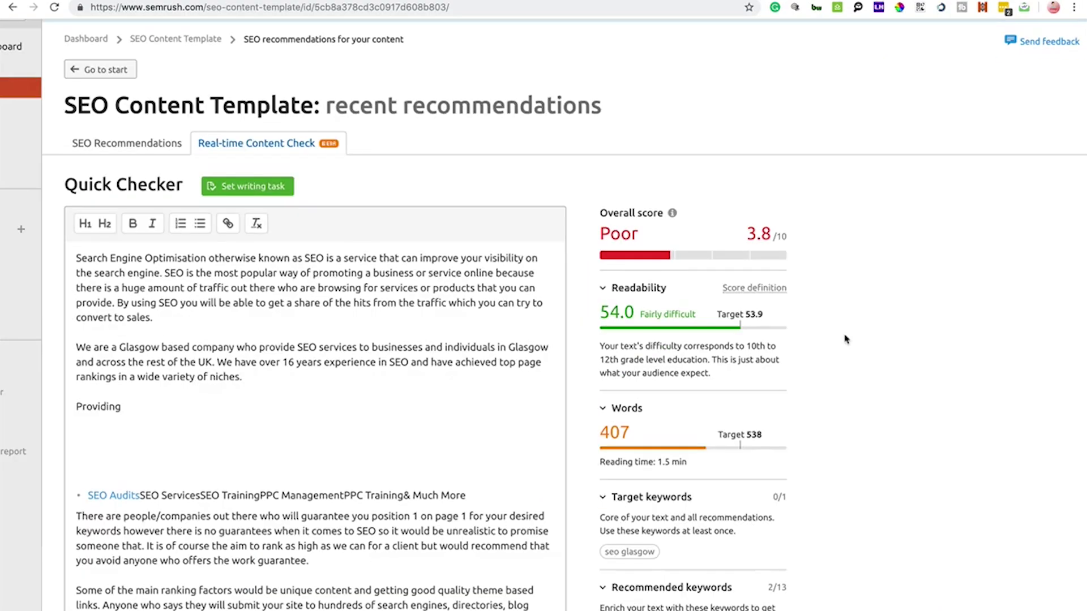
scroll(346, 175, down, 3)
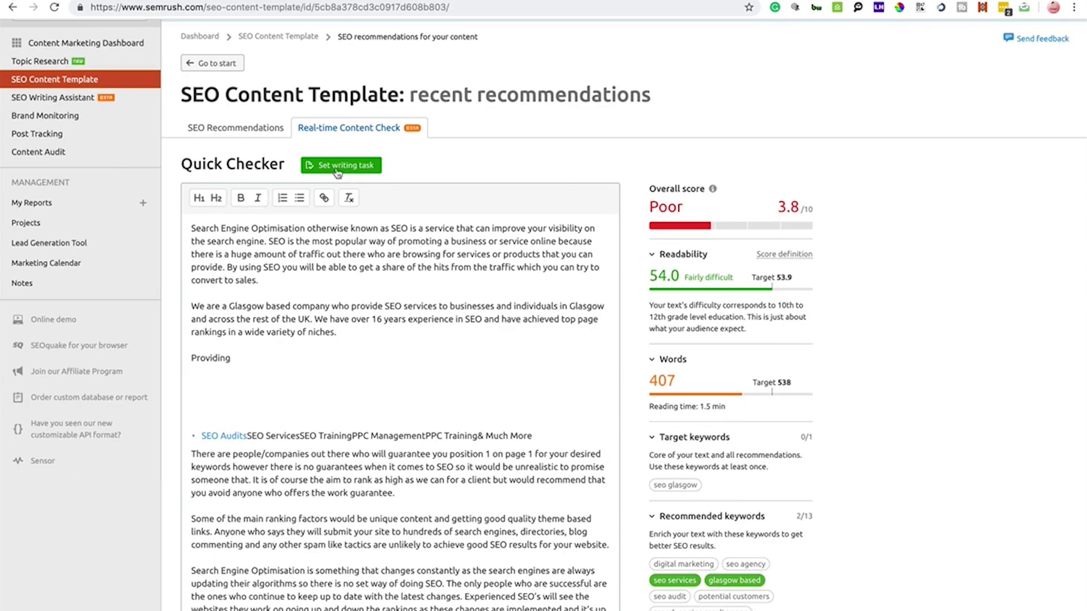
- Go to SEO Writing Assistant and rerun the Quick Checker on the 'seo glasgow' template
click(85, 97)
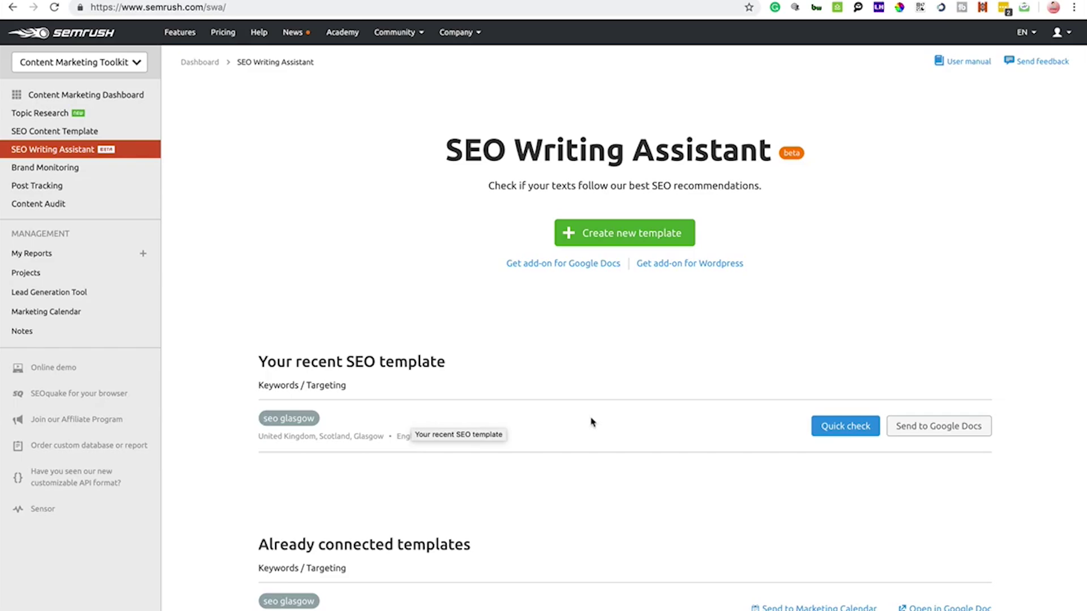
click(843, 426)
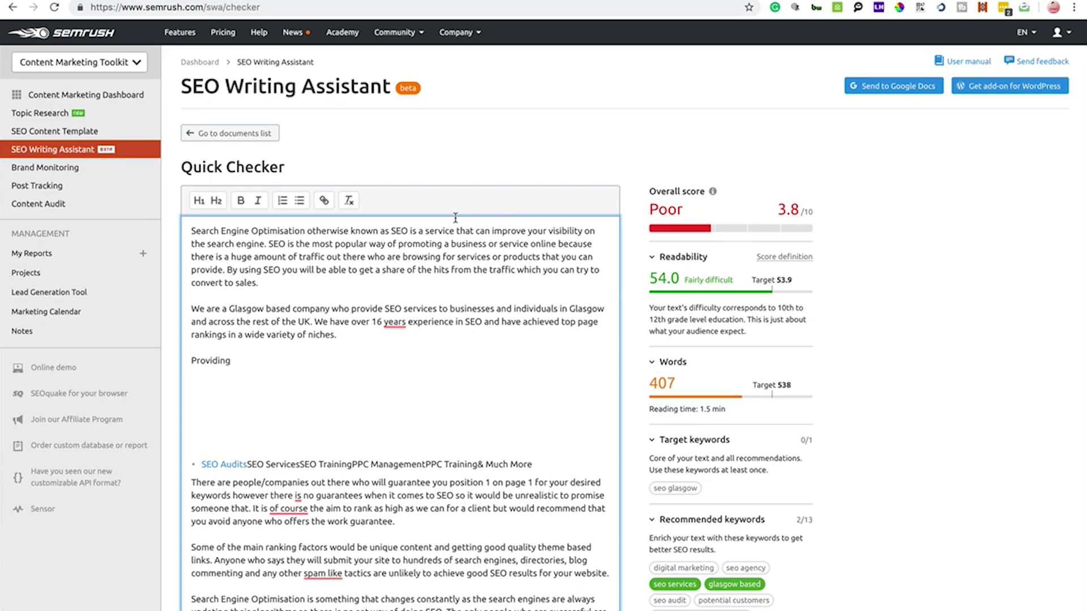
- Back out of the existing-doc picker and send the template to a new Google Doc
click(871, 90)
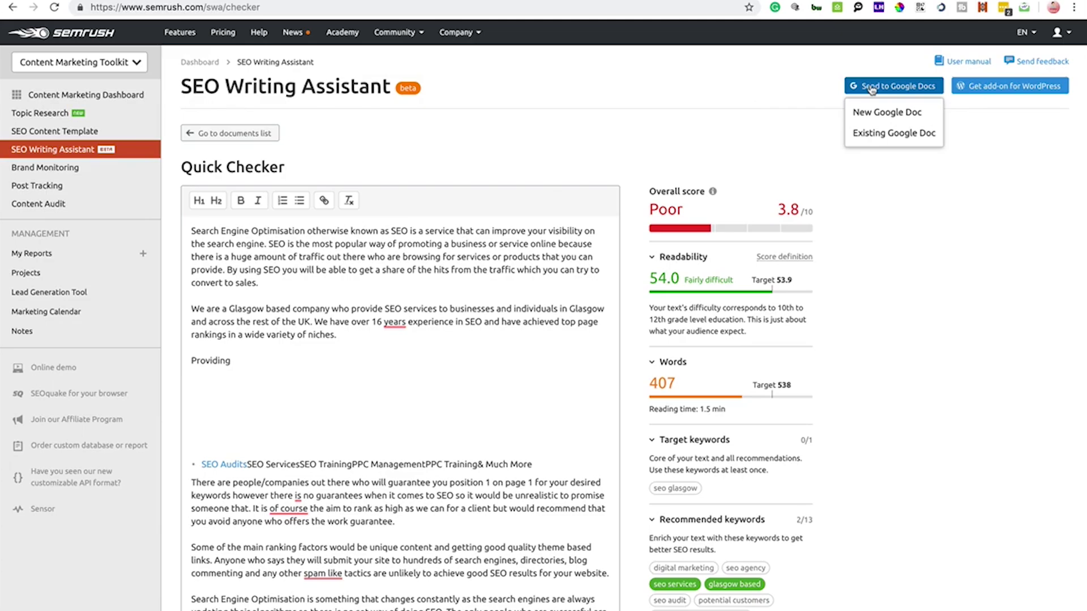
click(890, 133)
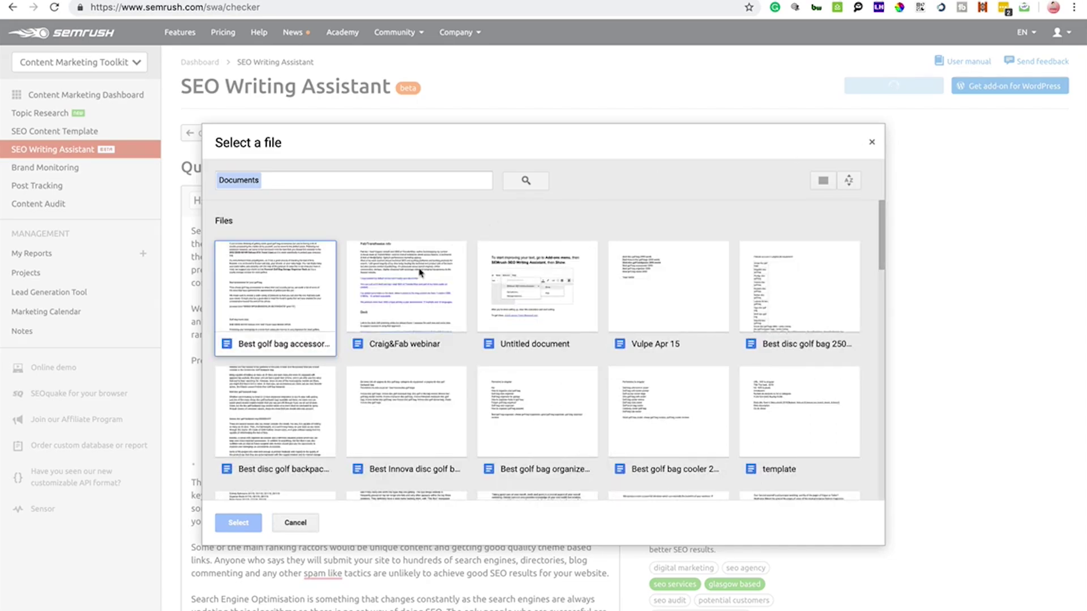
click(871, 143)
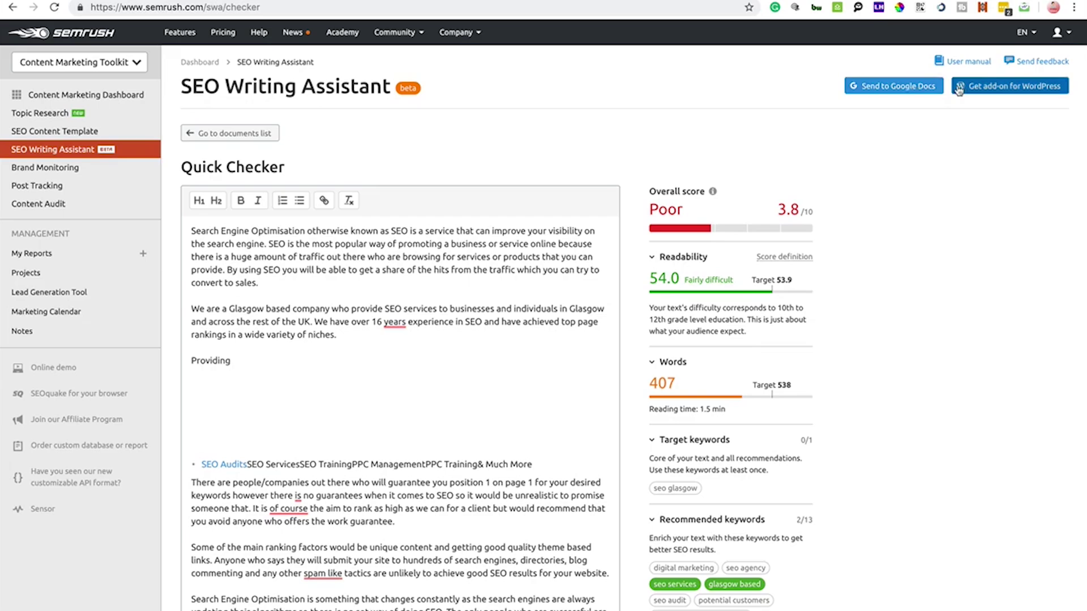
click(893, 86)
click(905, 113)
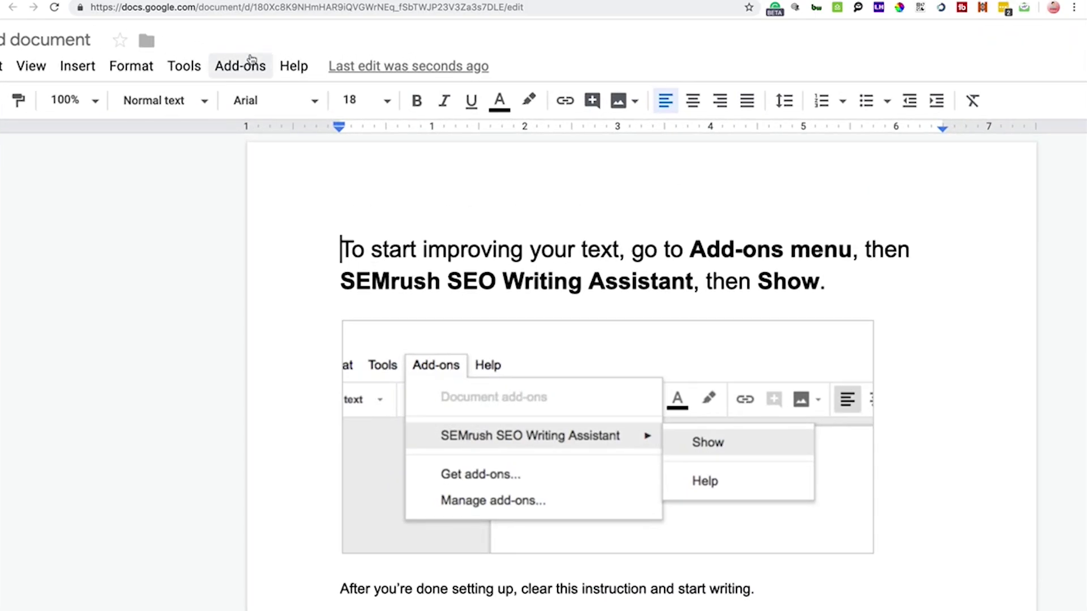
- Show the SEMrush SEO Writing Assistant add-on sidebar and review its Poor 0.0/10 recommendations
click(251, 60)
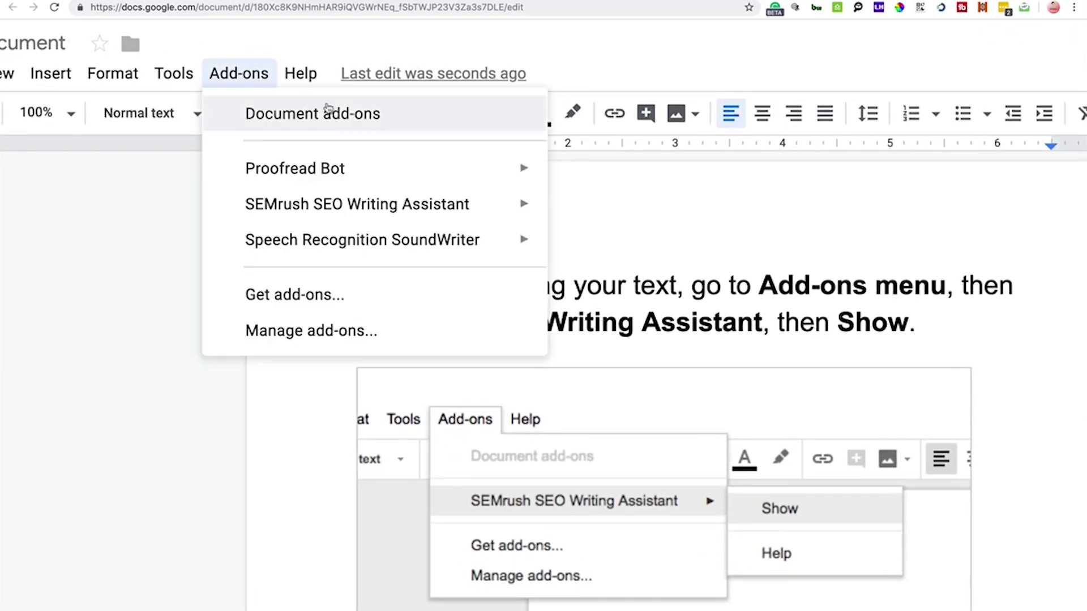
mouse_move(439, 208)
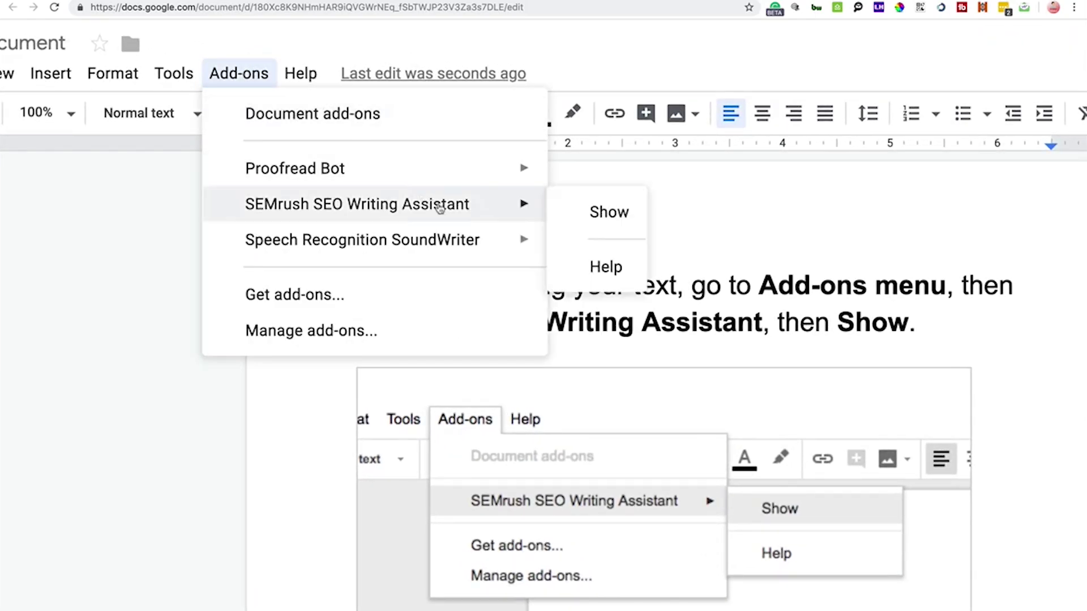
click(606, 214)
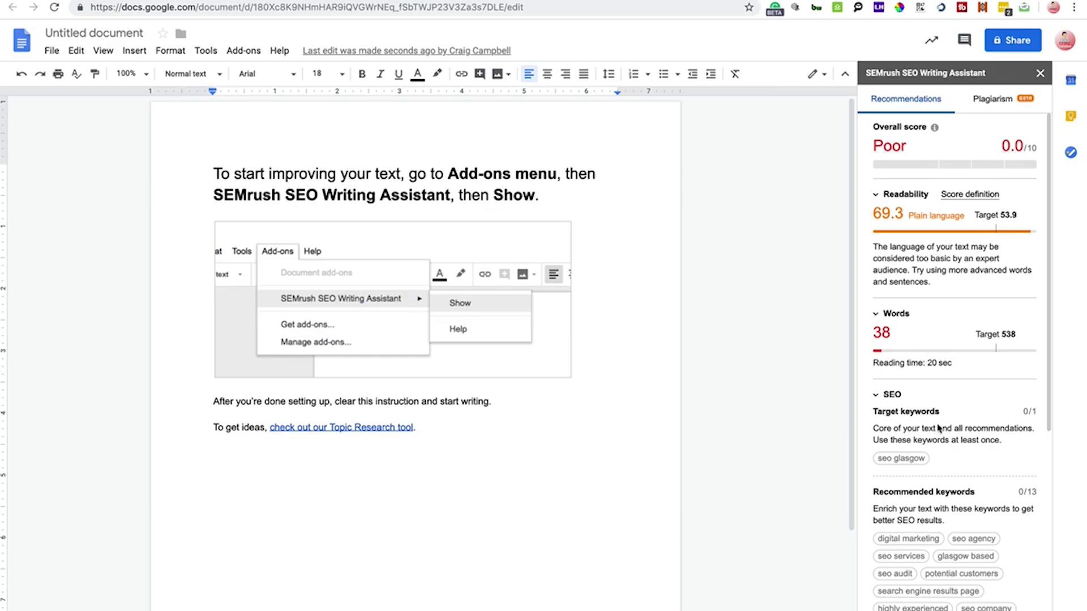
scroll(938, 428, down, 4)
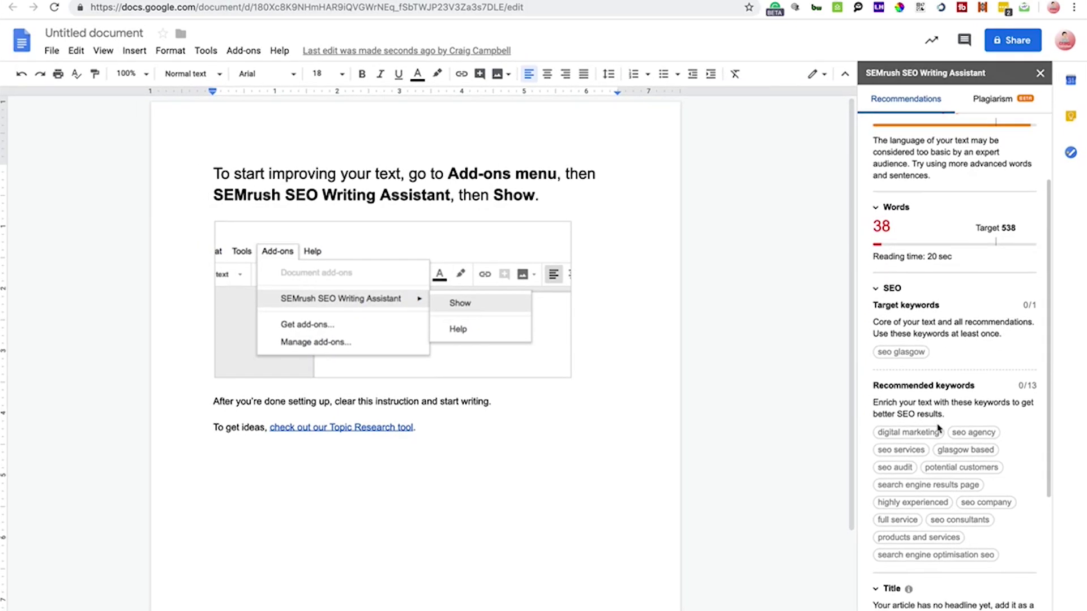
mouse_move(973, 432)
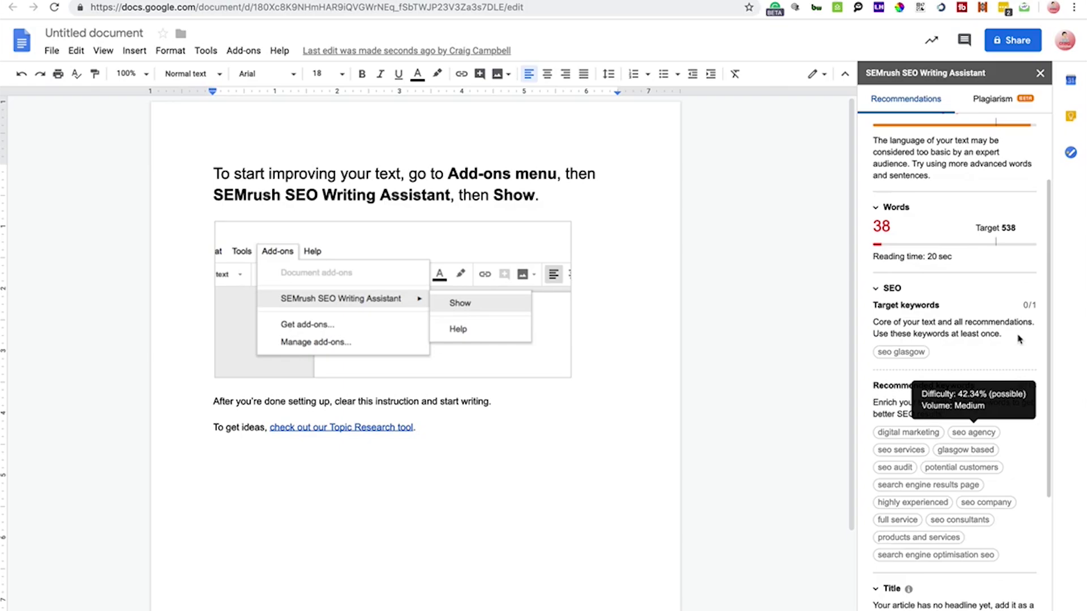
drag(1048, 300, 1051, 443)
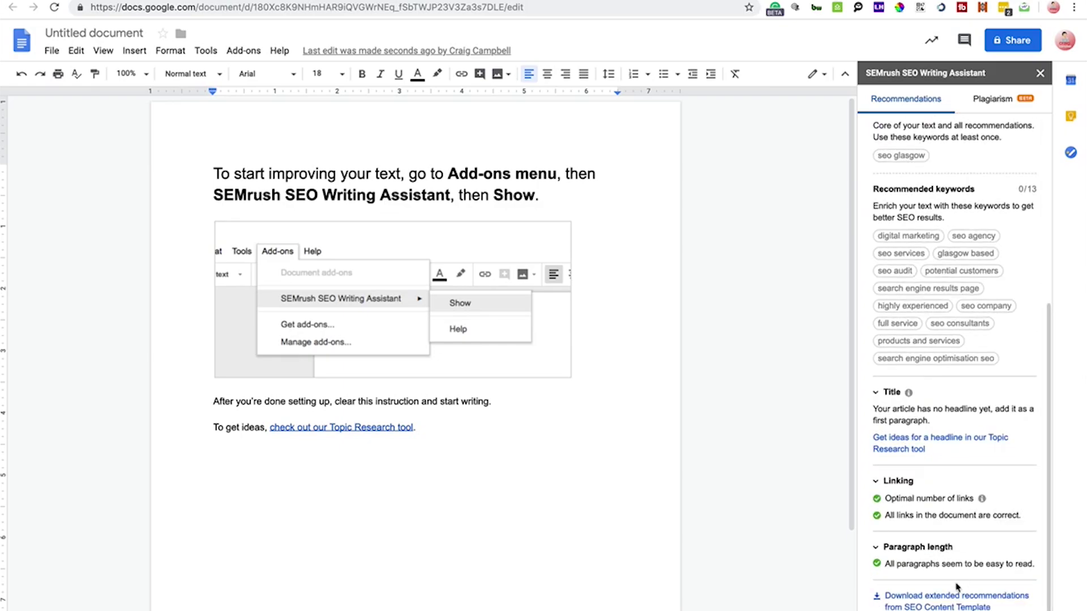
scroll(900, 585, up, 5)
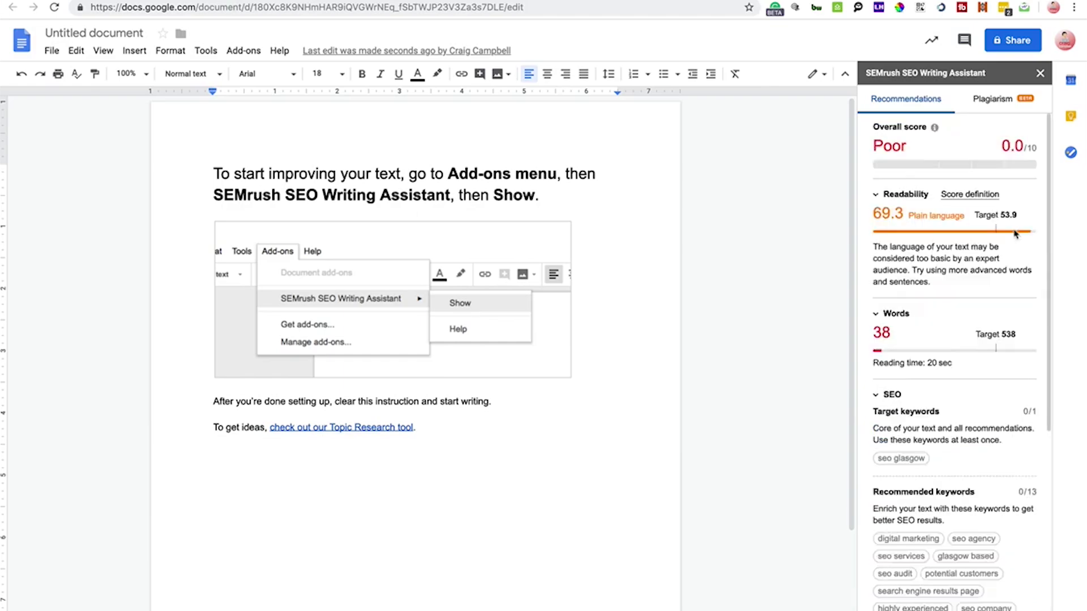
- On the Plagiarism tab, sign in to SEMrush and approve the add-on's account access
click(1000, 107)
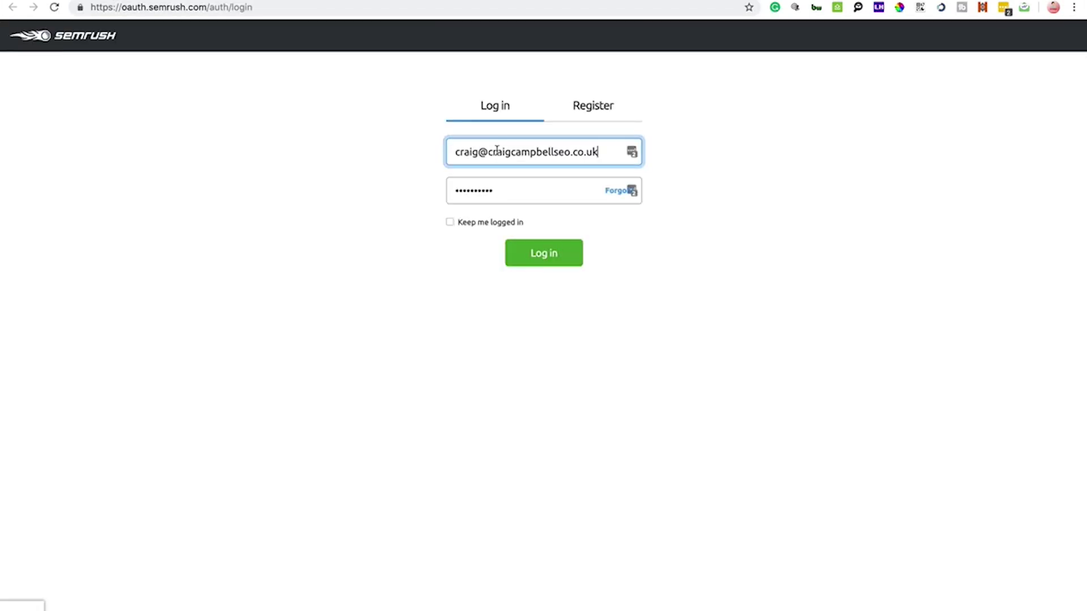
click(547, 250)
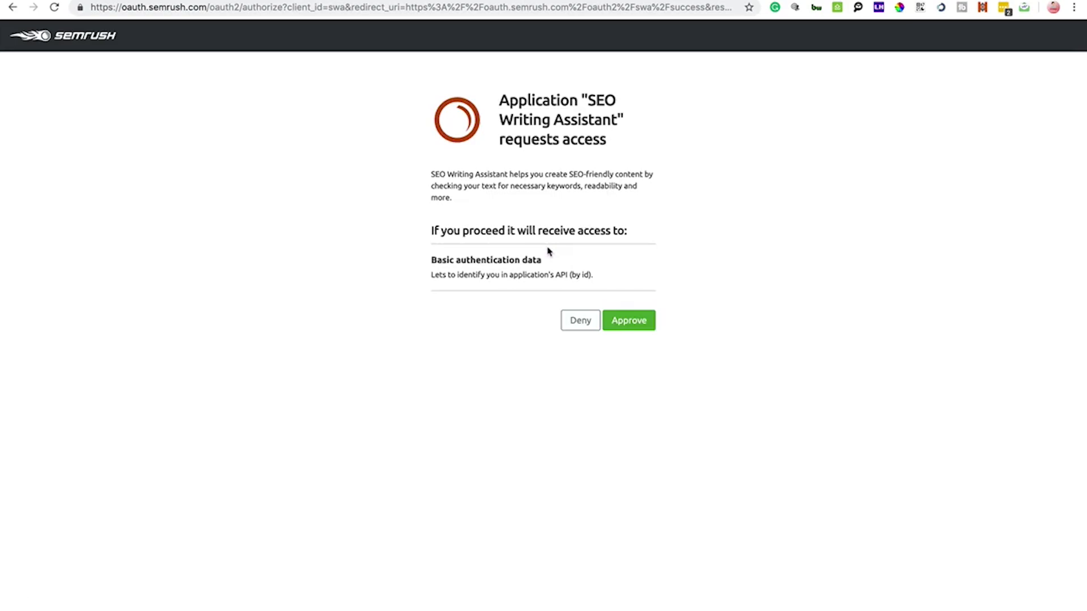
click(629, 320)
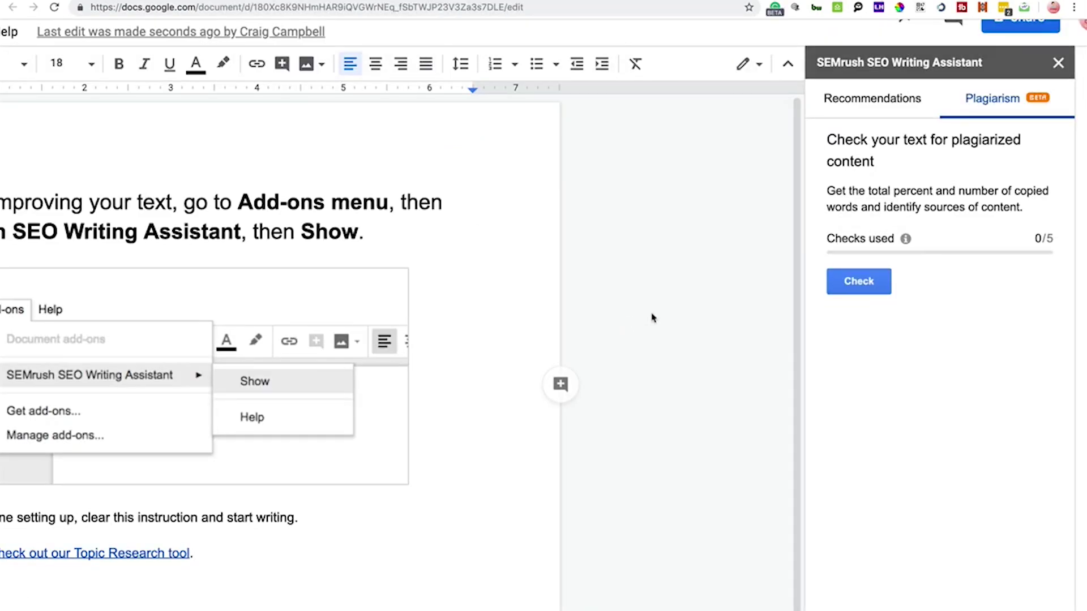
- Start the plagiarism check, using 1 of 5 checks, and answer Yes to the feedback prompt
click(870, 289)
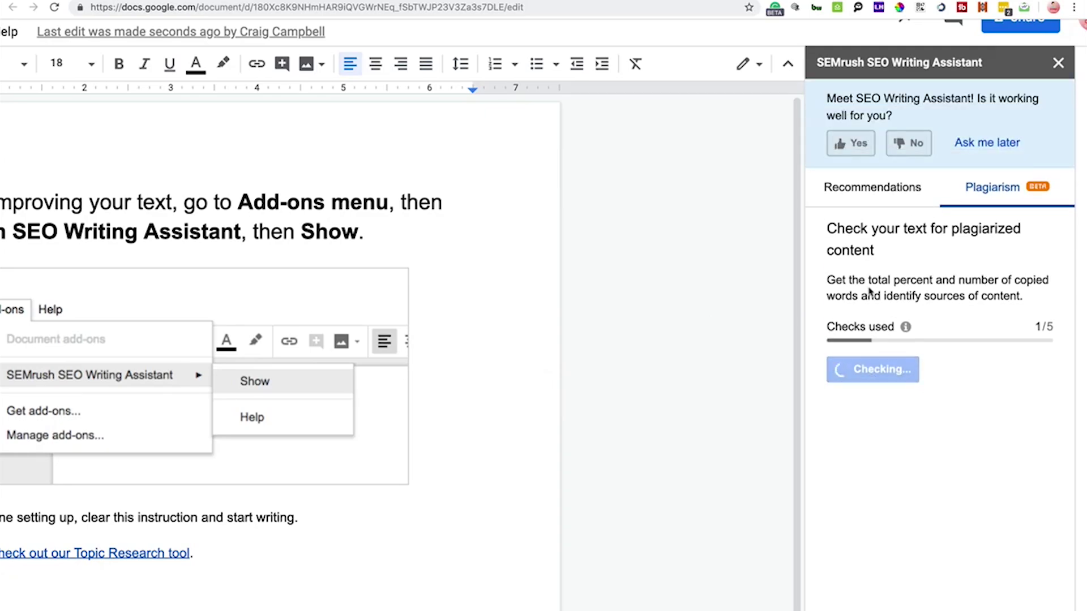
click(860, 146)
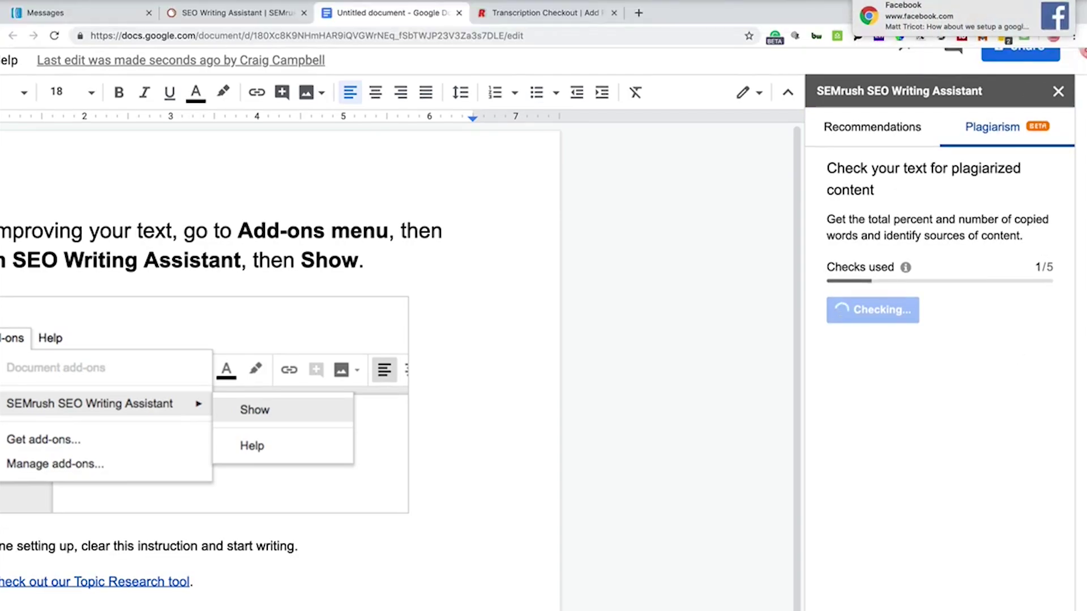
click(1067, 6)
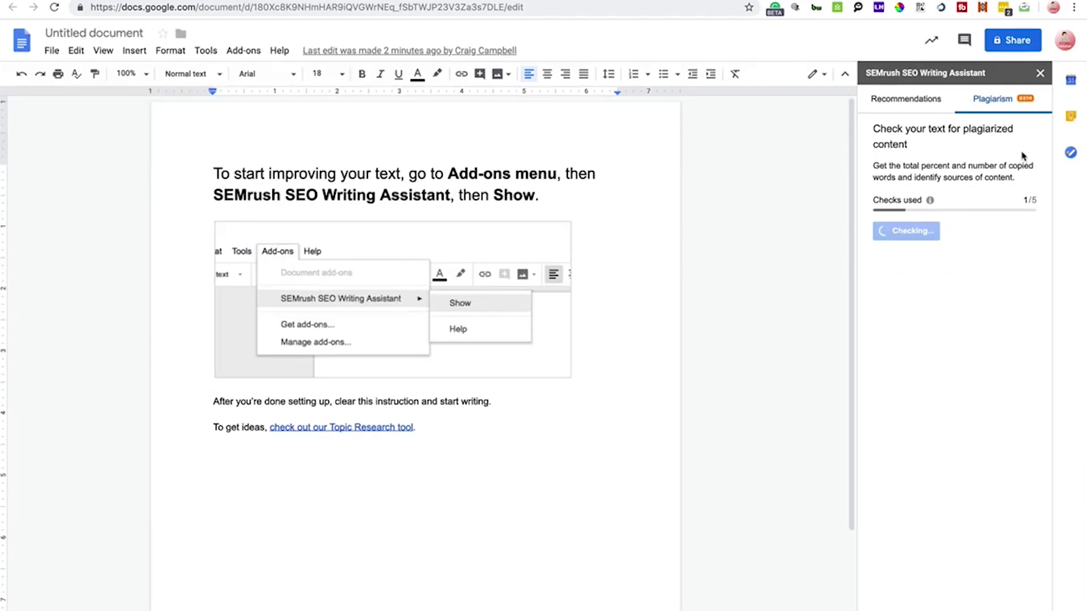
- Return to the add-on's Recommendations tab and scroll through the suggestions
click(923, 101)
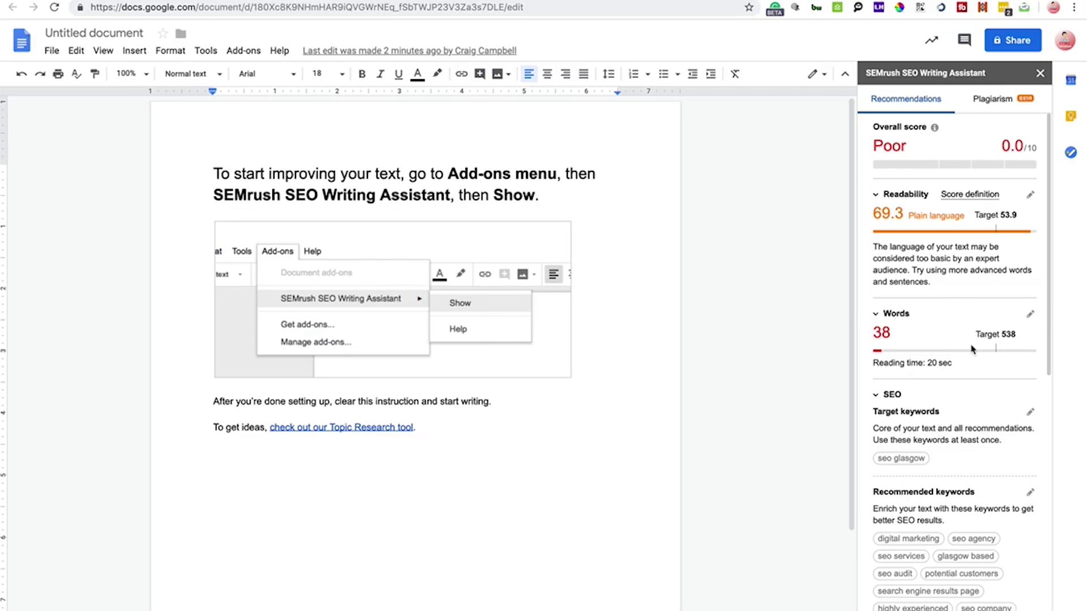
scroll(971, 394, down, 1)
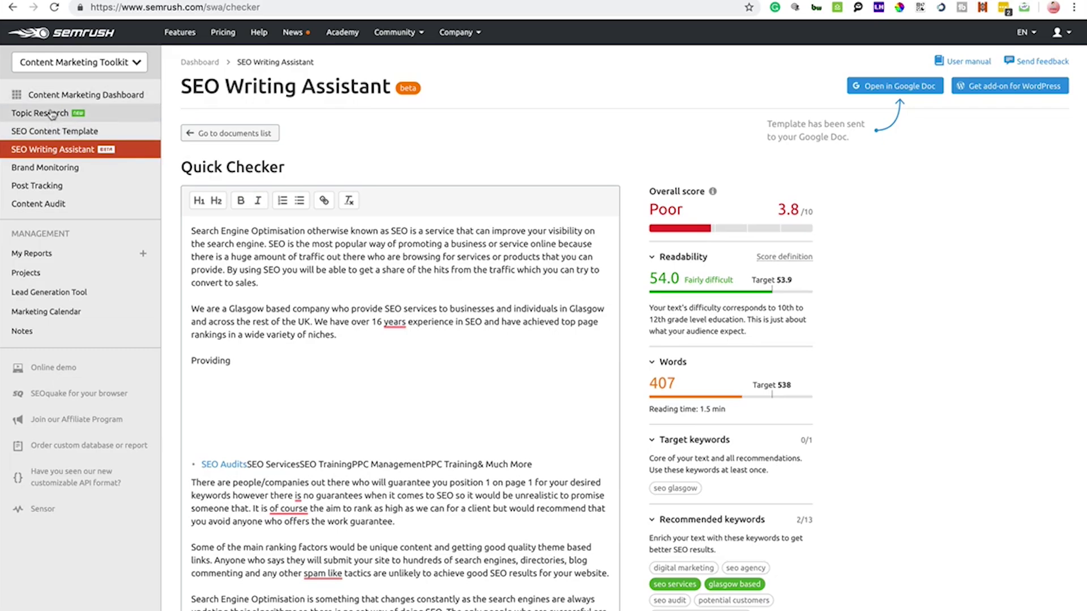
- Visit Topic Research's topic field, then SEO Content Template, finishing on SEO Writing Assistant's seo glasgow templates
click(52, 114)
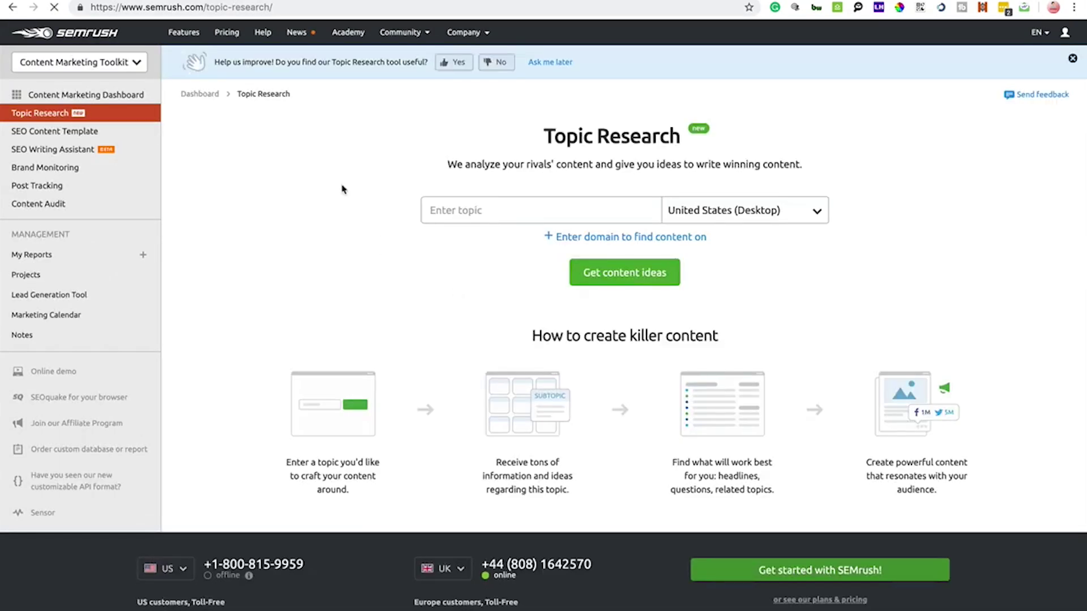
click(534, 204)
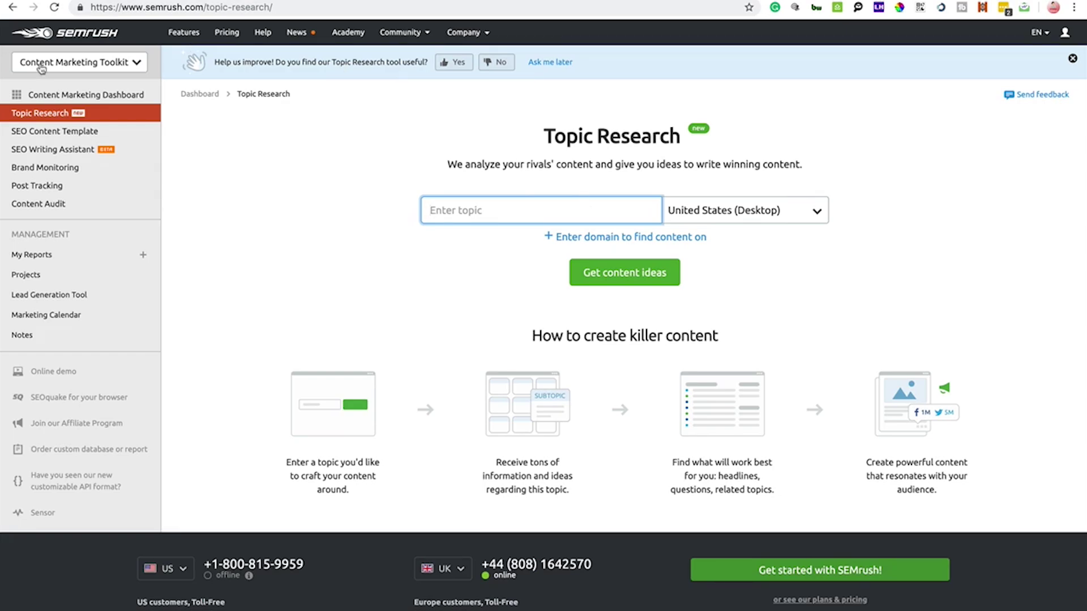
click(74, 133)
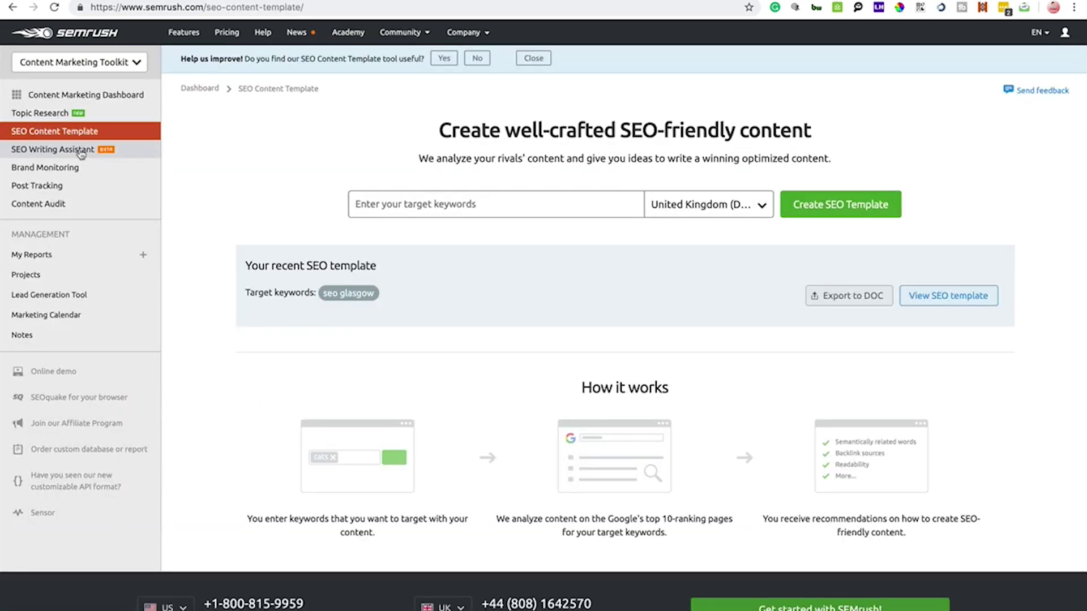
click(81, 151)
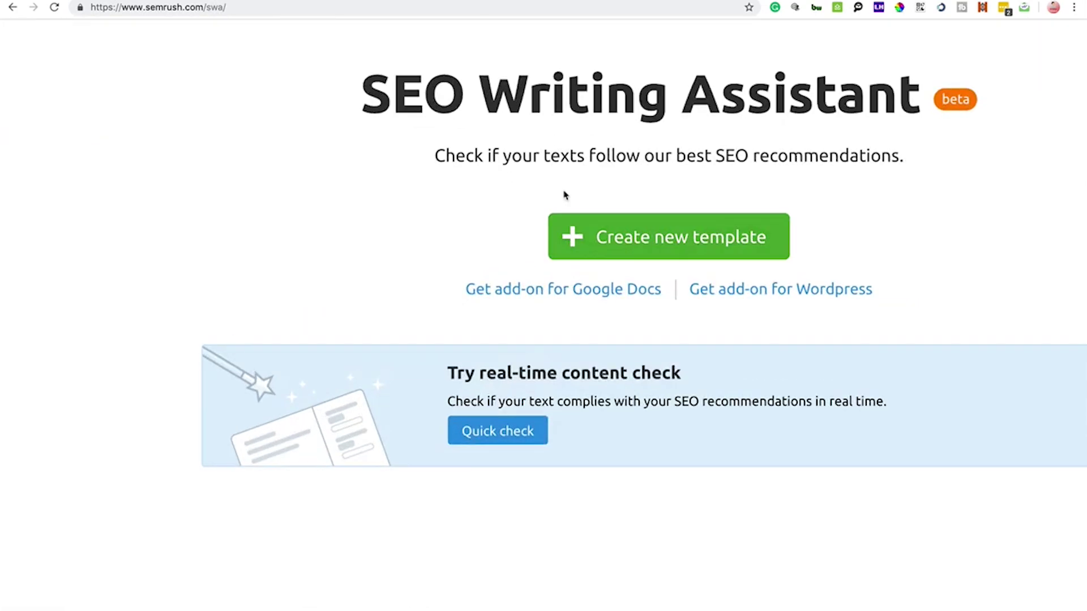
click(721, 298)
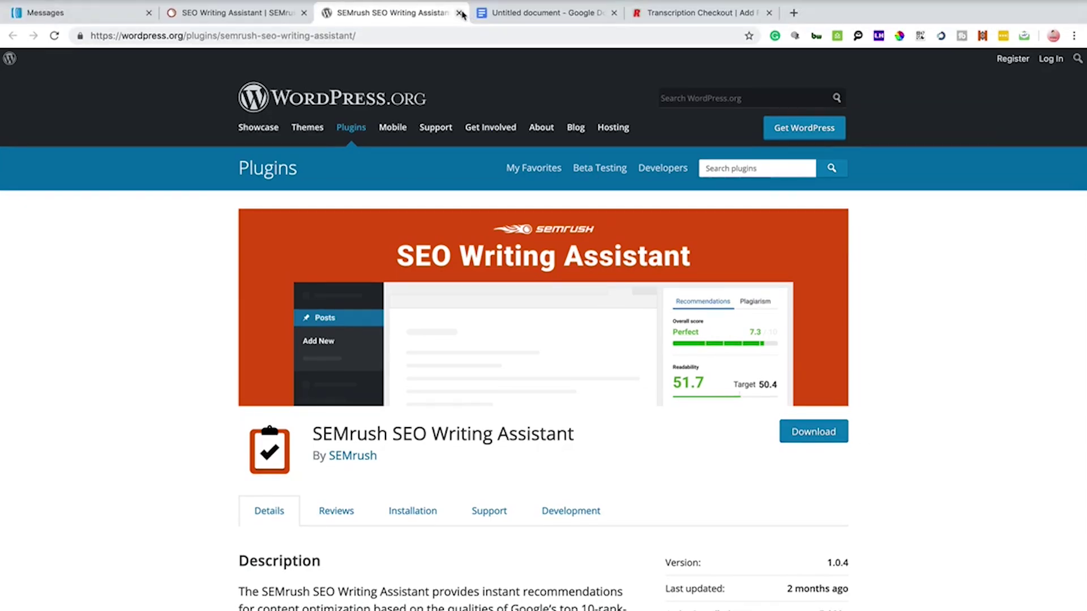
click(459, 13)
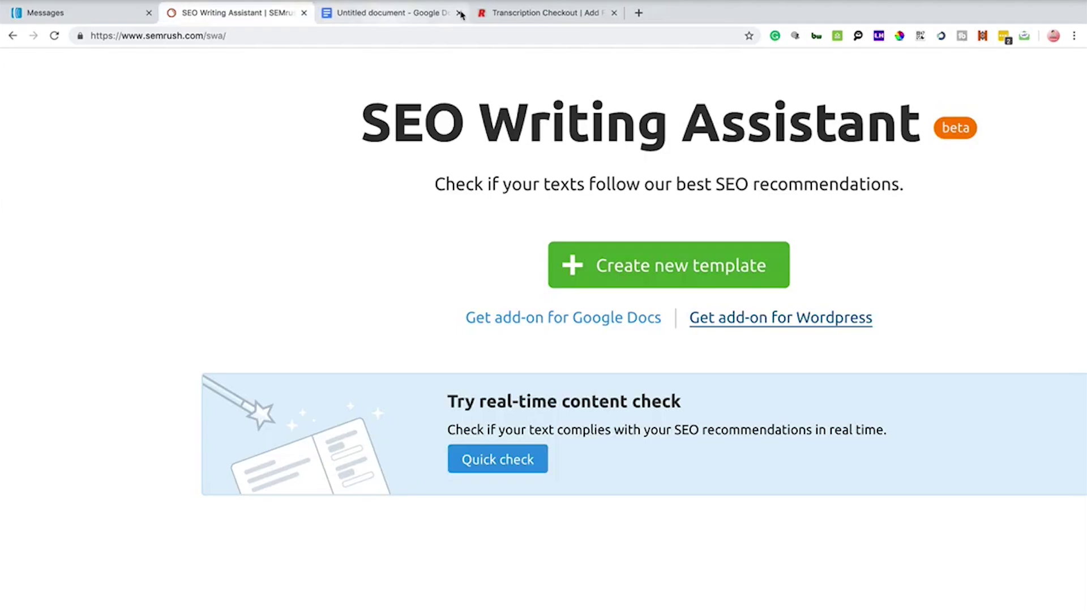